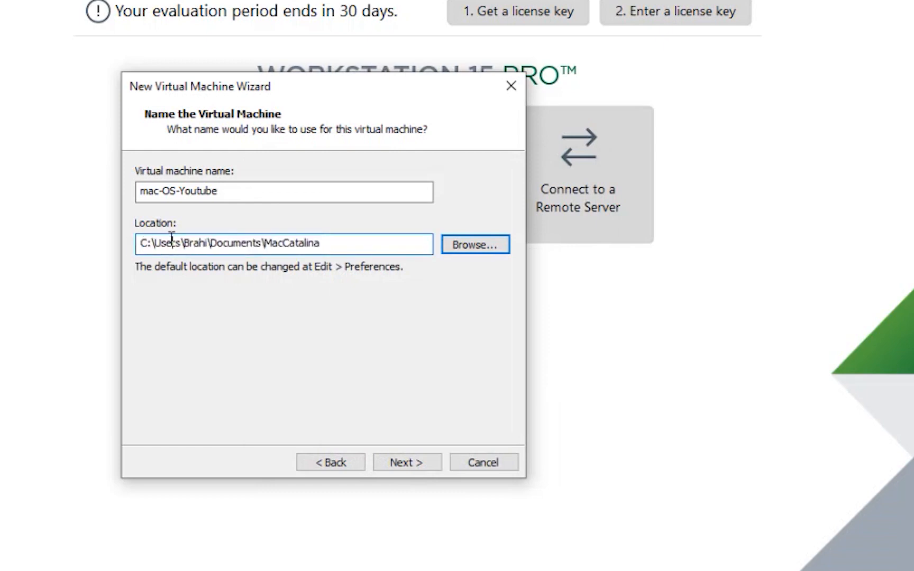
- Finish the new-VM wizard with the 40 GB virtual disk stored as a single file
{"action": "left_click_drag", "start_coordinate": [219, 191], "coordinate": [106, 180]}
{"action": "left_click", "coordinate": [402, 463]}
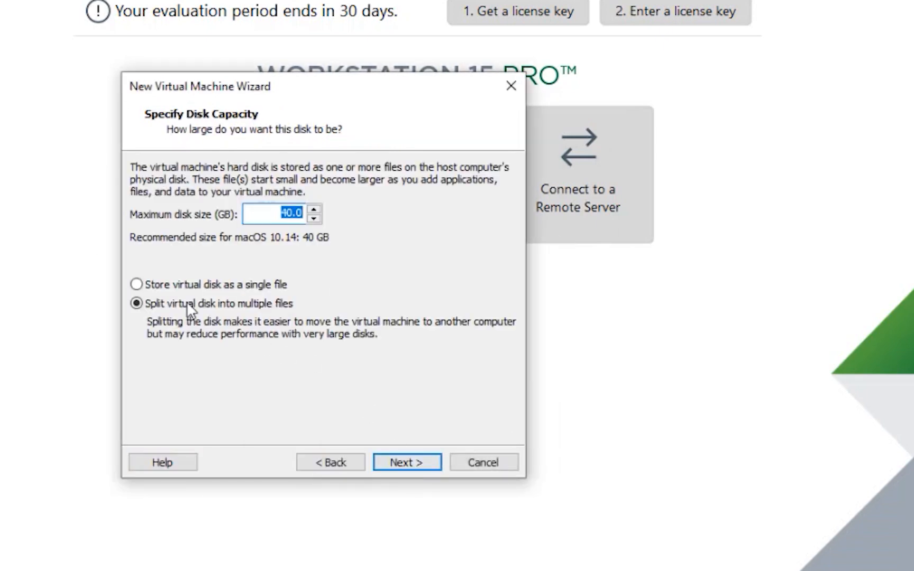
{"action": "left_click", "coordinate": [263, 285]}
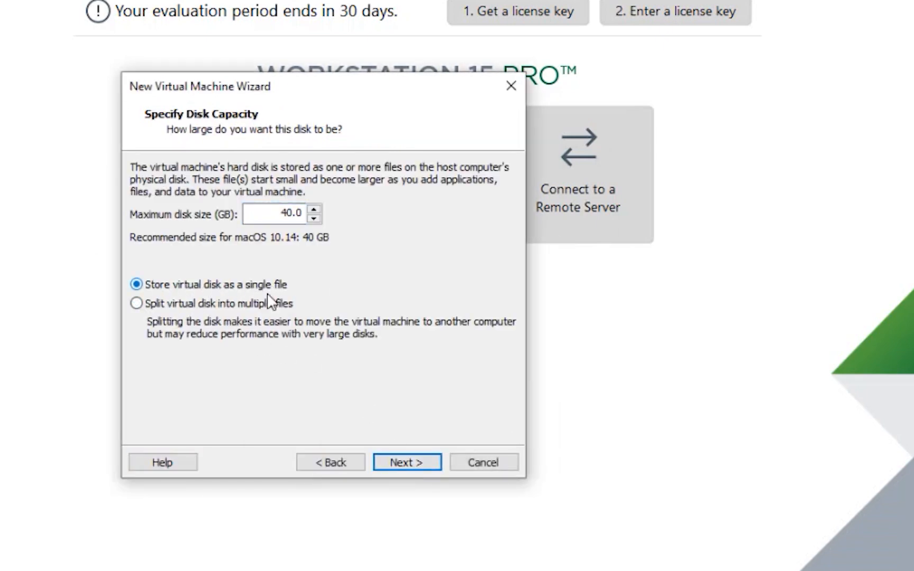
{"action": "left_click", "coordinate": [400, 467]}
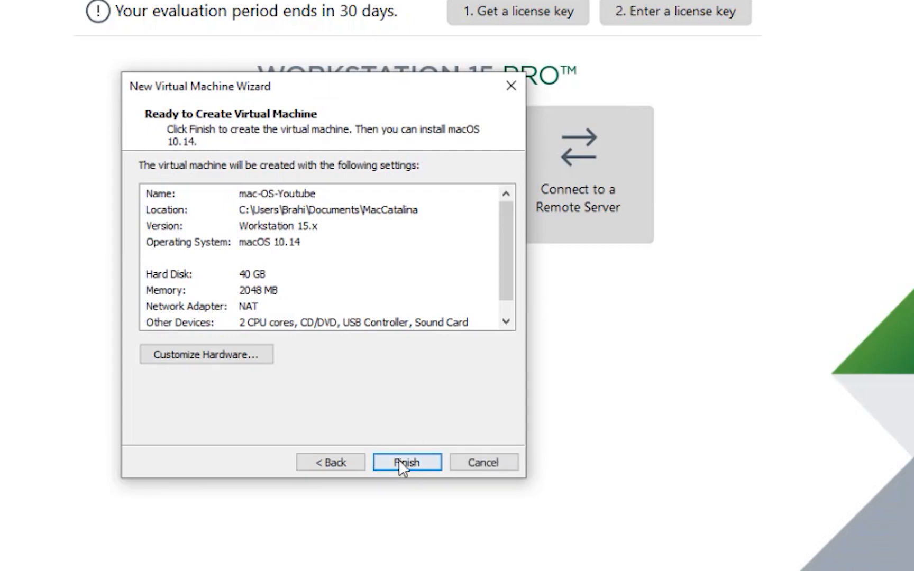
{"action": "left_click", "coordinate": [400, 465]}
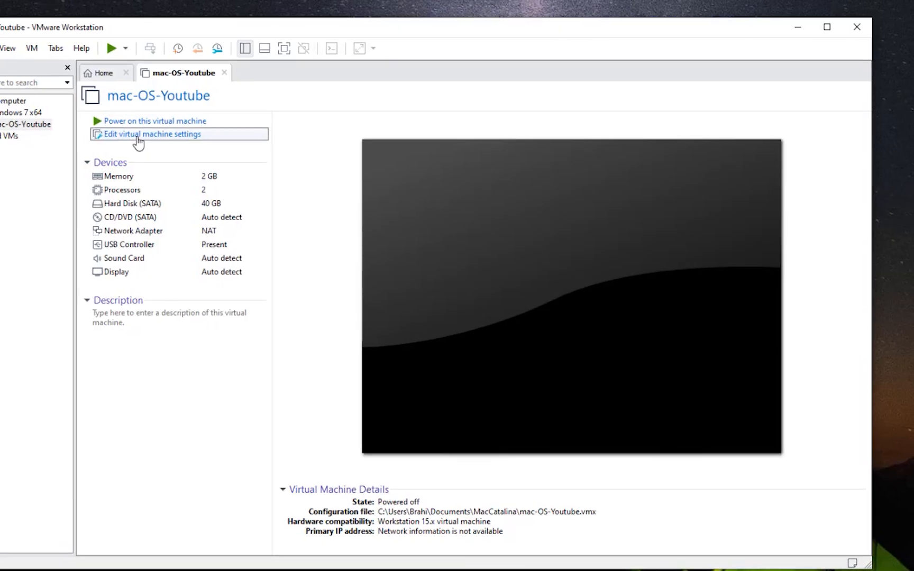
- Raise the VM's memory to 4096 MB and set 2 cores per processor for 4 cores
{"action": "left_click", "coordinate": [135, 135]}
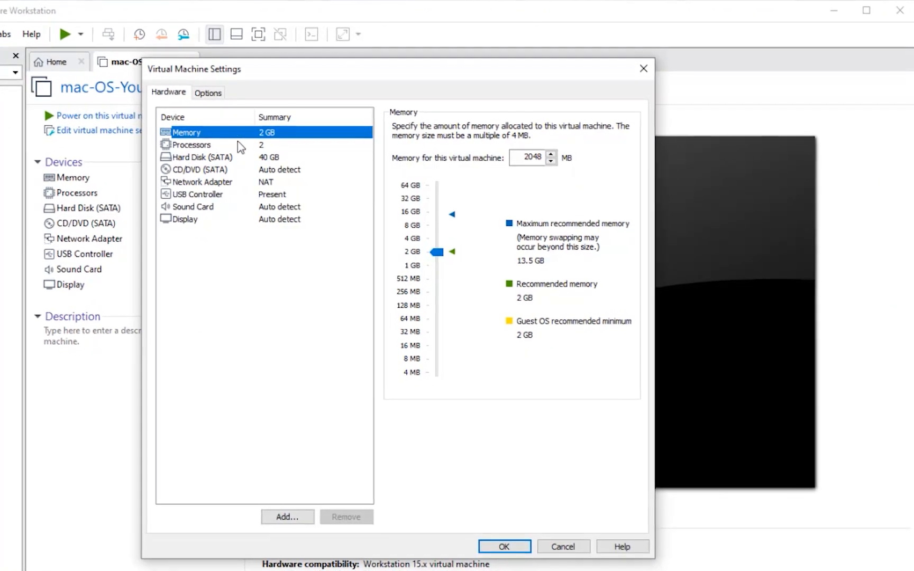
{"action": "mouse_move", "coordinate": [432, 248]}
{"action": "left_mouse_down"}
{"action": "mouse_move", "coordinate": [433, 262]}
{"action": "mouse_move", "coordinate": [430, 231]}
{"action": "left_mouse_up"}
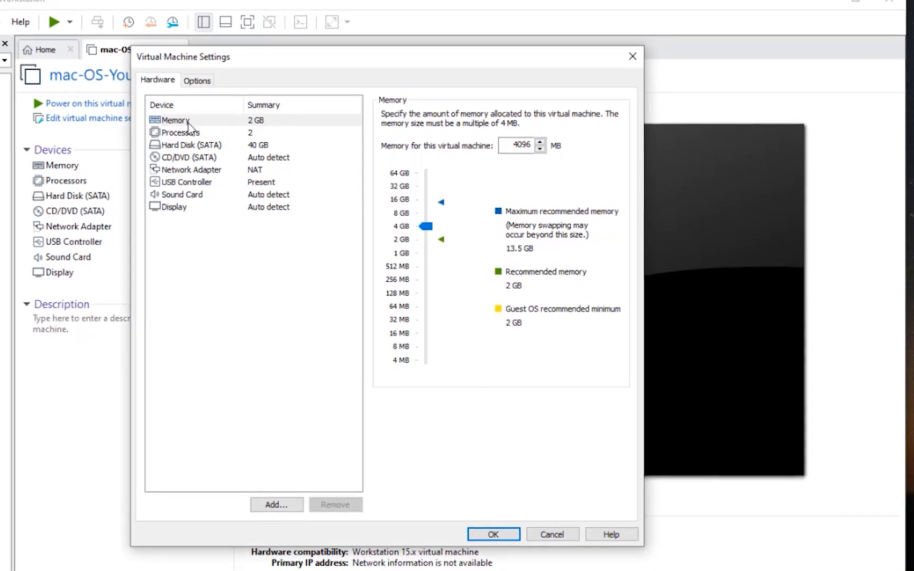
{"action": "left_click", "coordinate": [170, 122]}
{"action": "left_click", "coordinate": [178, 130]}
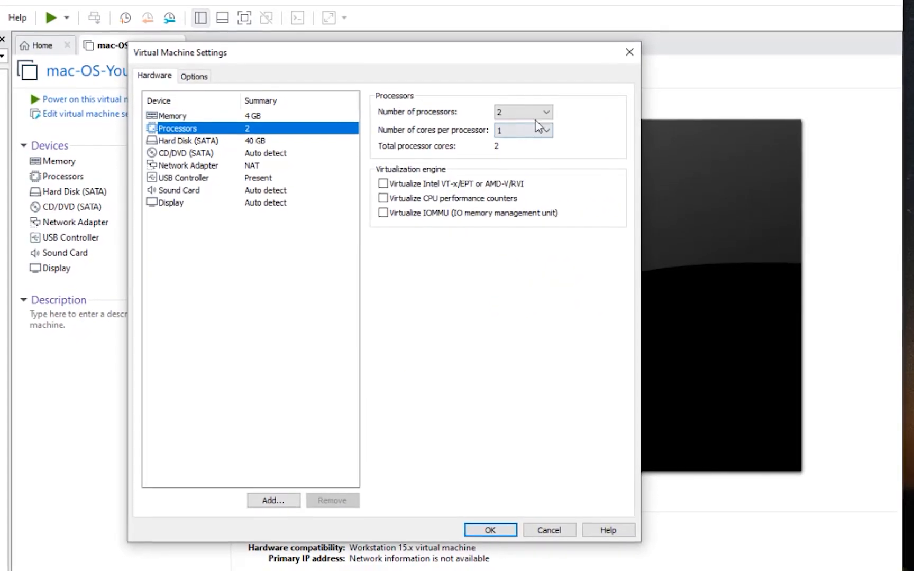
{"action": "left_click", "coordinate": [541, 131]}
{"action": "left_click", "coordinate": [529, 151]}
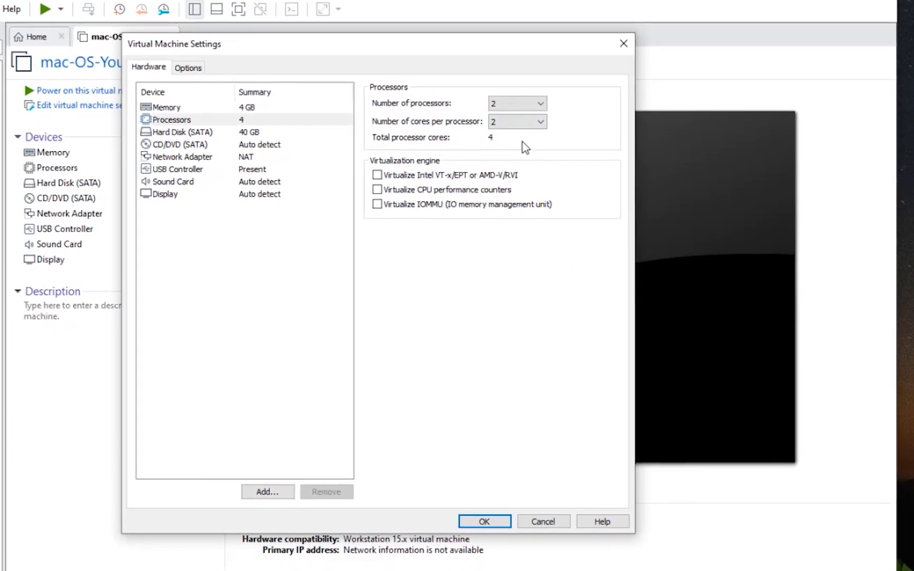
{"action": "left_click", "coordinate": [235, 130]}
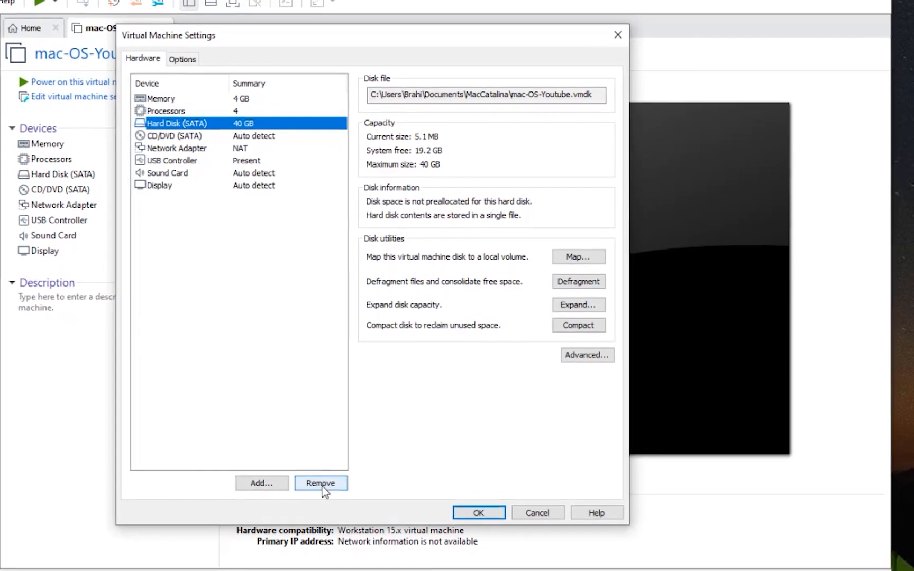
- Remove the original 40 GB hard disk and begin adding a SATA hard disk
{"action": "left_click", "coordinate": [321, 485]}
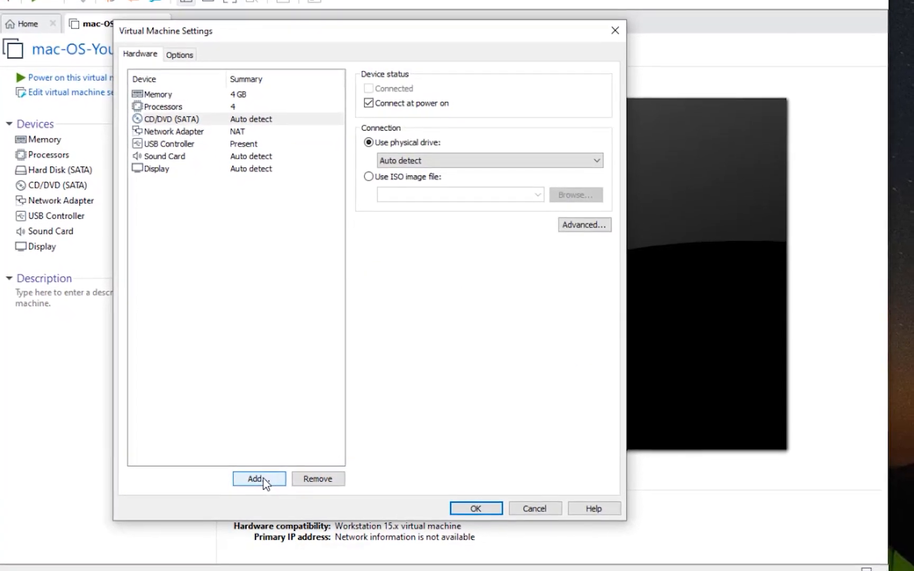
{"action": "left_click", "coordinate": [261, 482]}
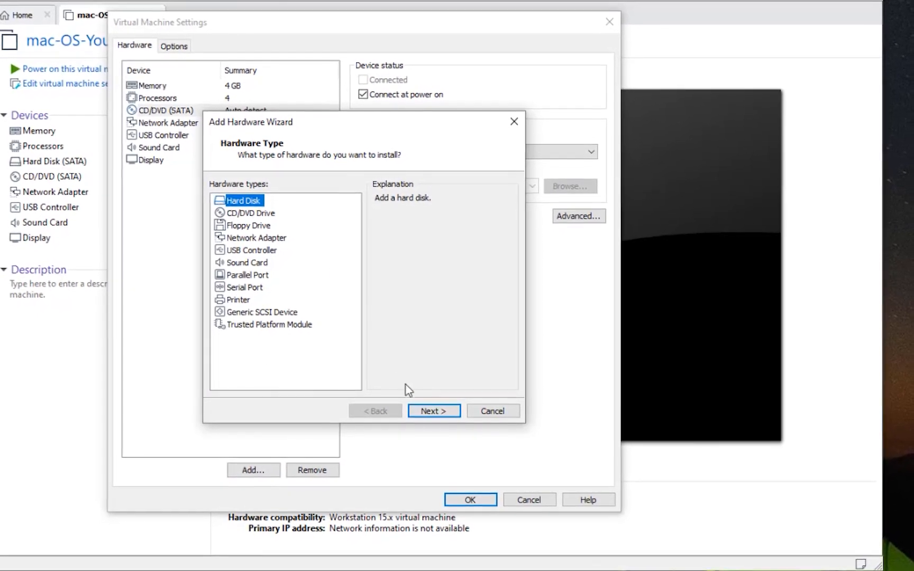
{"action": "left_click", "coordinate": [424, 414]}
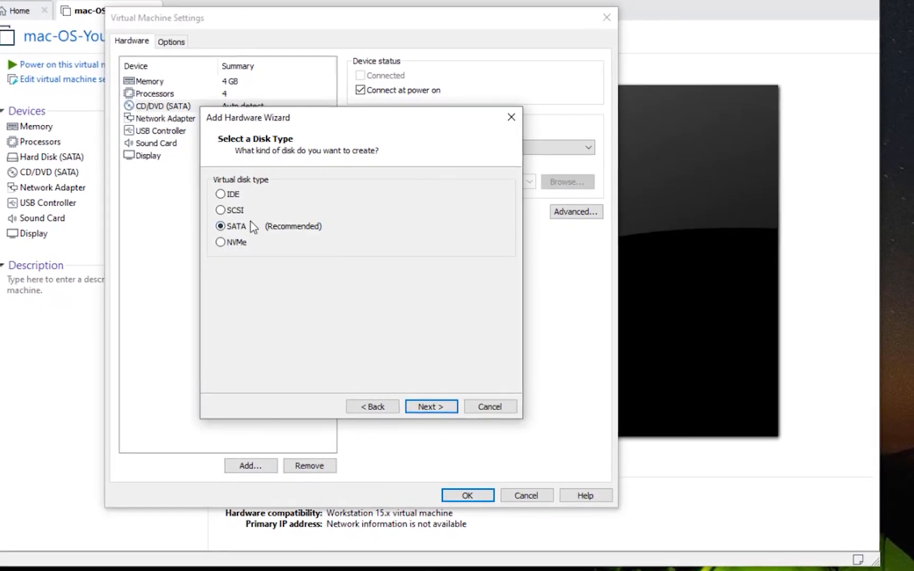
{"action": "left_click", "coordinate": [426, 405]}
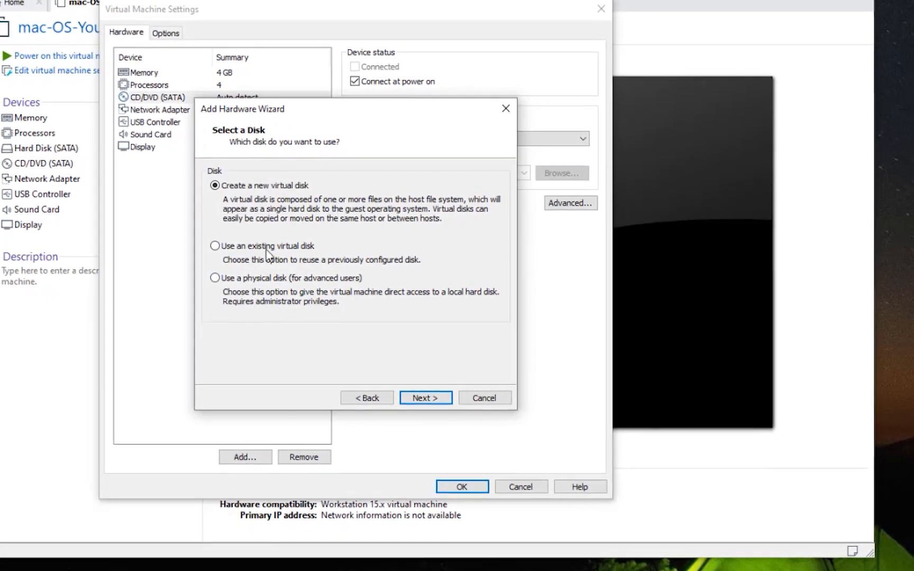
- Attach the existing macOSCatalina.vmdk file as the new hard disk
{"action": "left_click", "coordinate": [216, 247]}
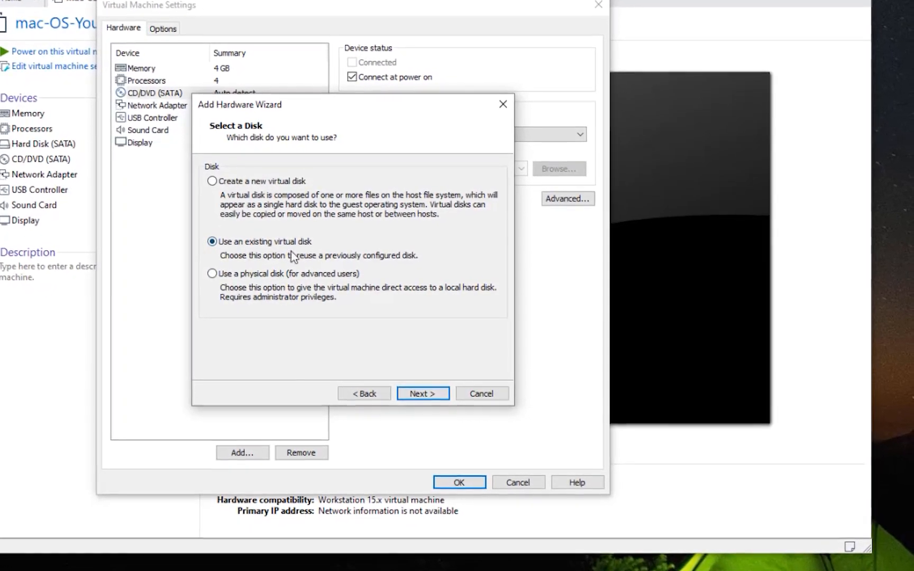
{"action": "left_click", "coordinate": [406, 391]}
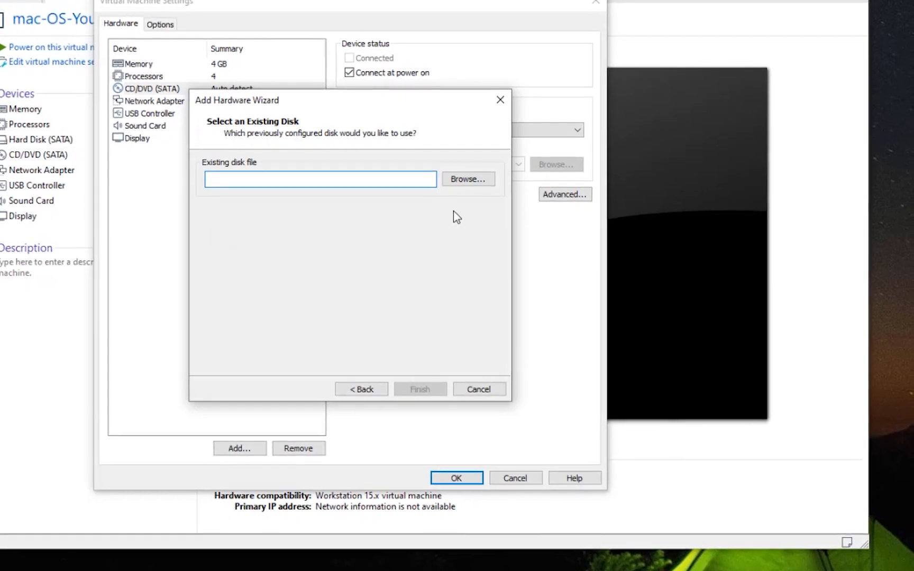
{"action": "left_click", "coordinate": [456, 179]}
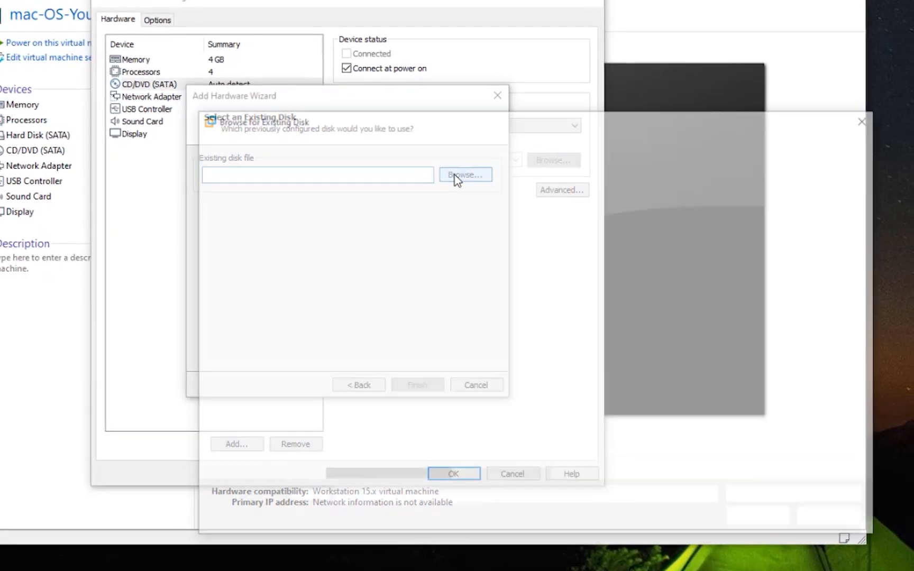
{"action": "left_click", "coordinate": [402, 207]}
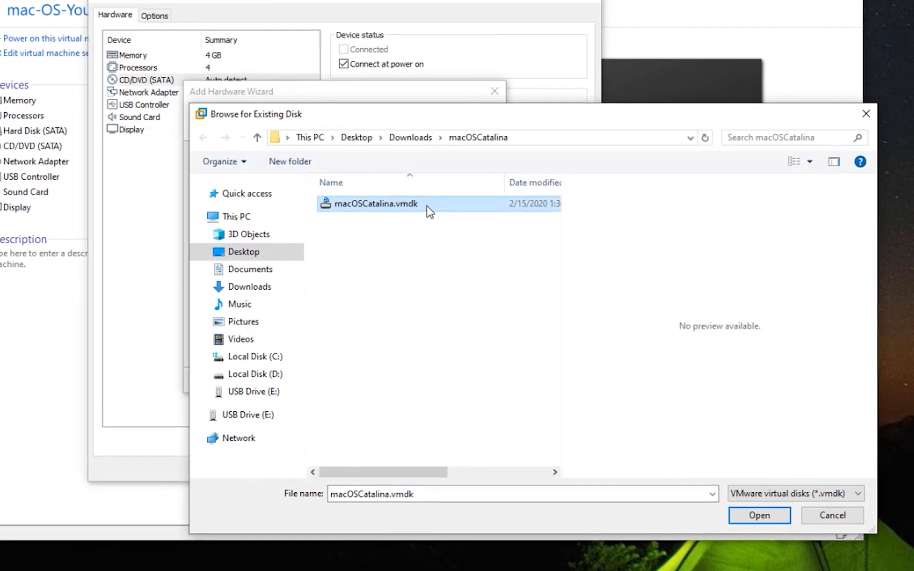
{"action": "left_click", "coordinate": [756, 518]}
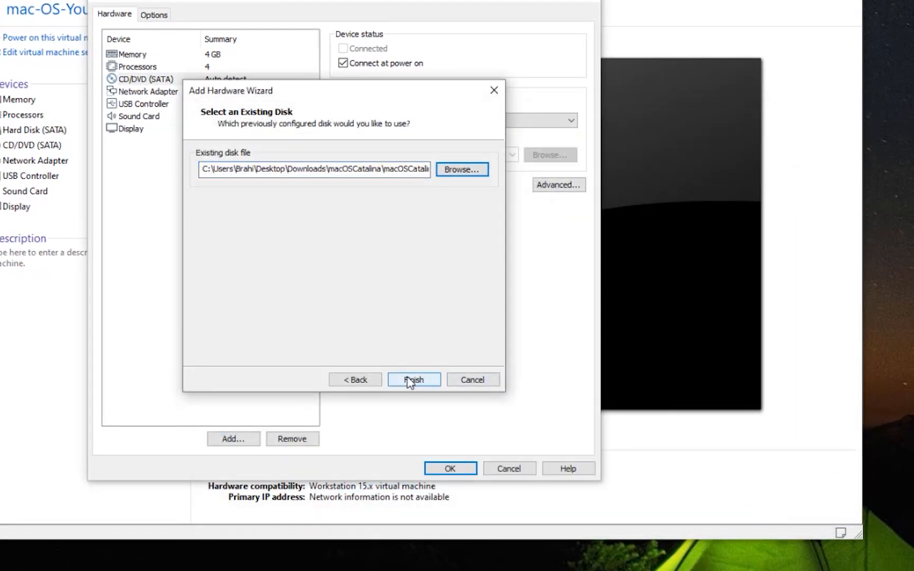
{"action": "left_click", "coordinate": [408, 379]}
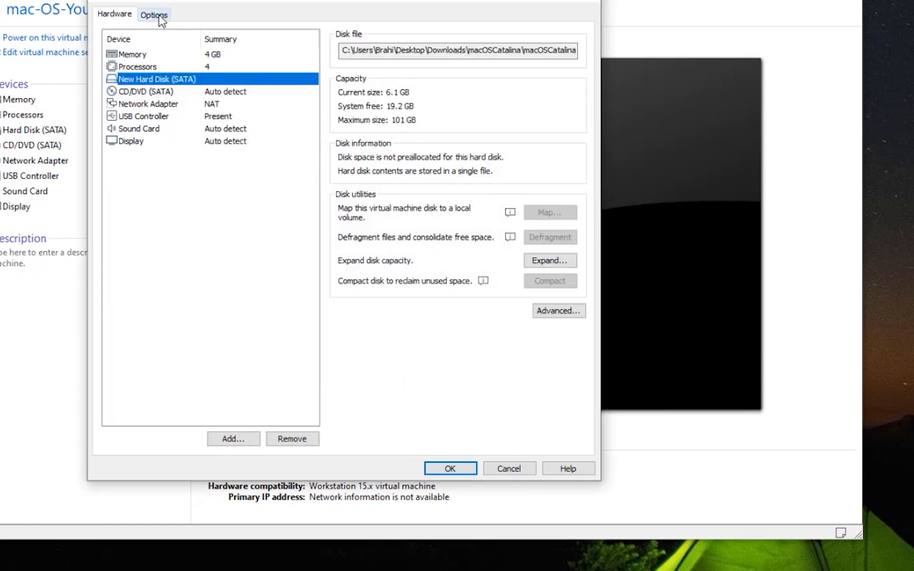
- Set the guest OS to Microsoft Windows, Windows 10 x64, and save the VM settings
{"action": "left_click", "coordinate": [154, 16]}
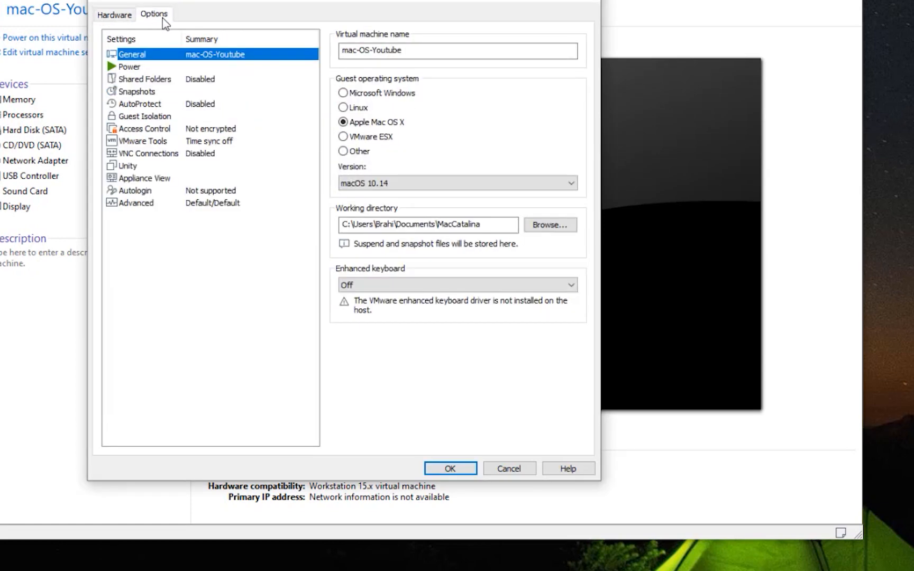
{"action": "left_click", "coordinate": [393, 95]}
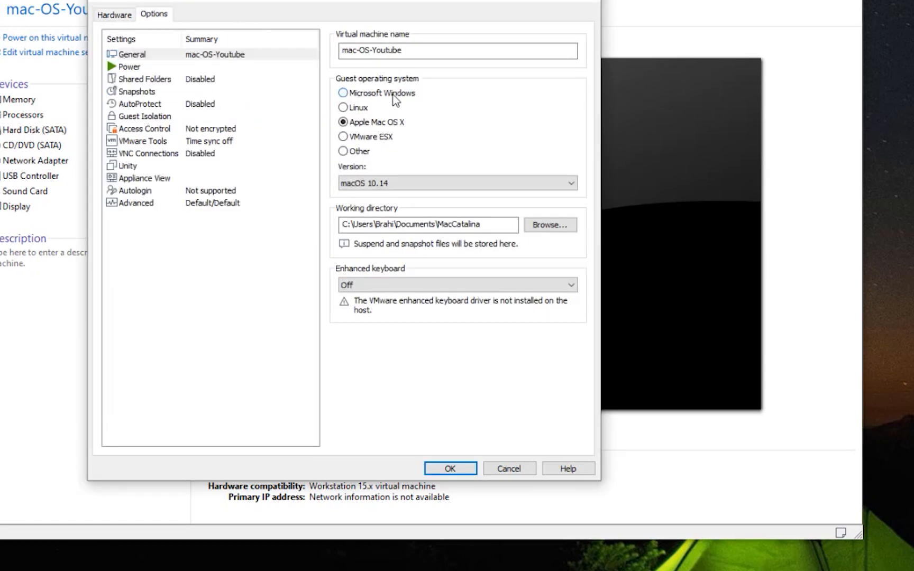
{"action": "left_click", "coordinate": [384, 186]}
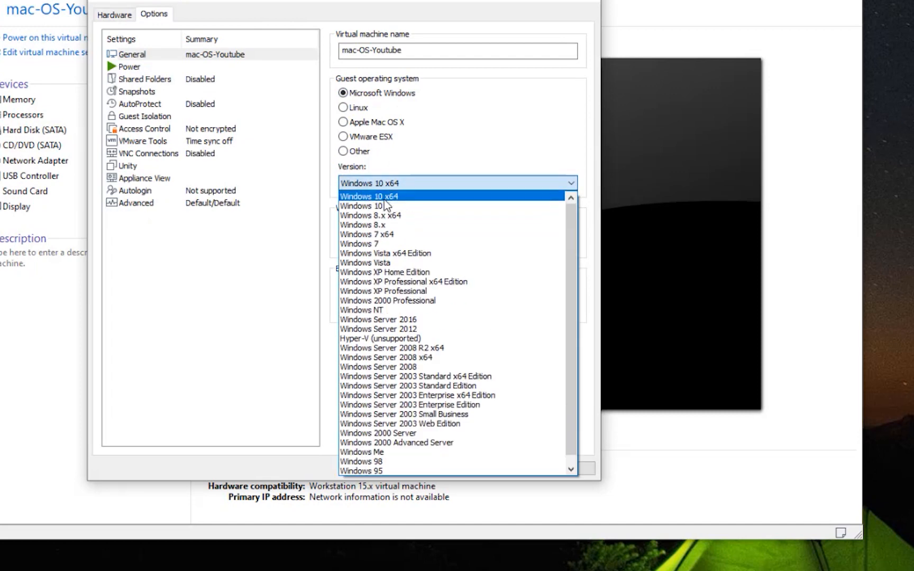
{"action": "left_click", "coordinate": [385, 200]}
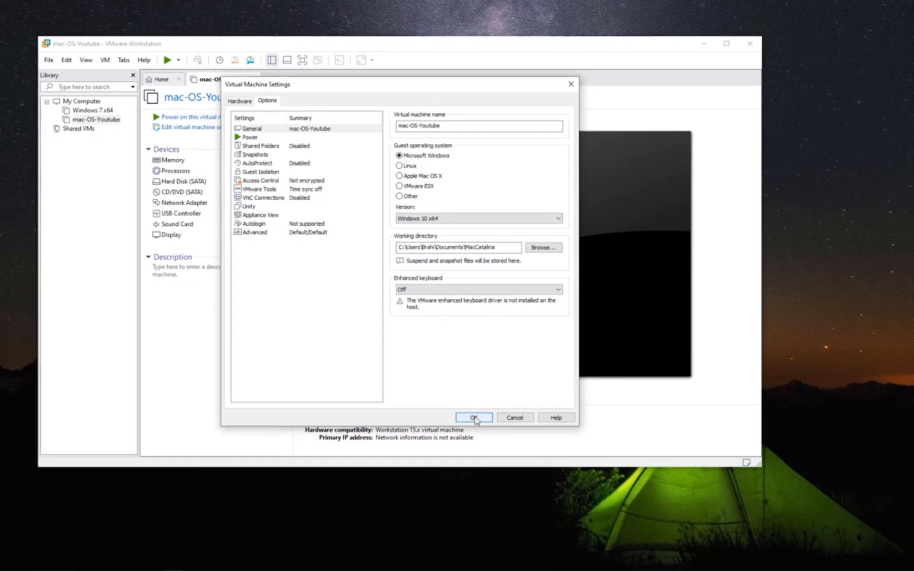
{"action": "left_click", "coordinate": [474, 417]}
- Close the VM's tab and open the MacCatalina folder in Documents
{"action": "left_click", "coordinate": [750, 45]}
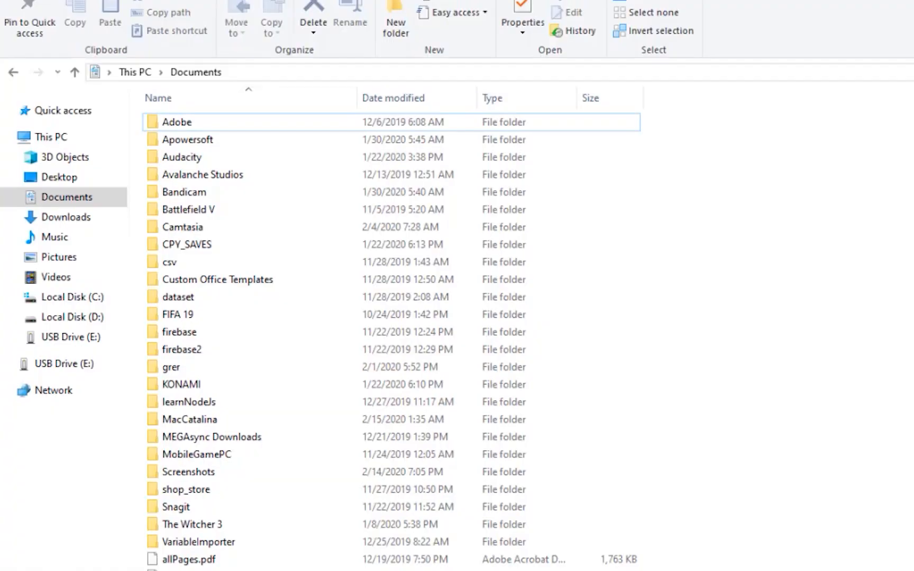
{"action": "double_click", "coordinate": [211, 420]}
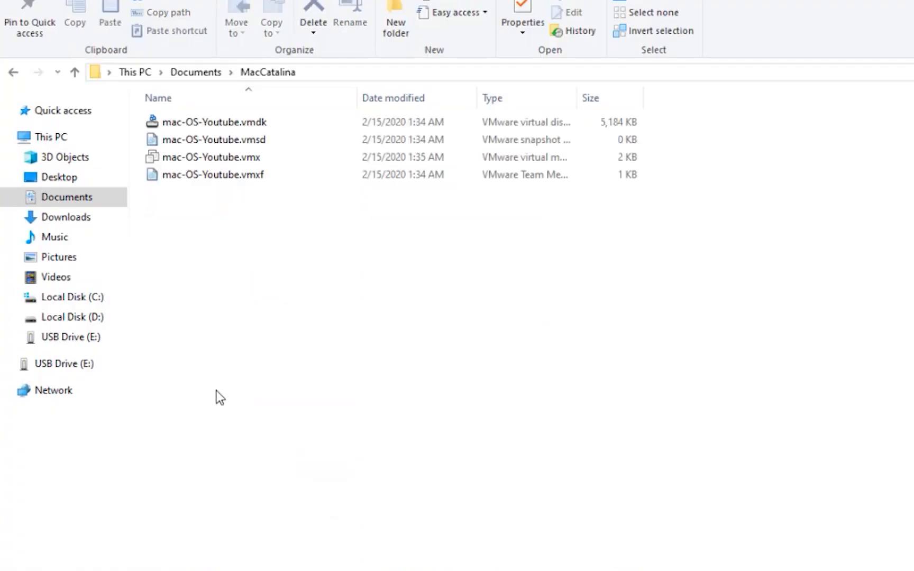
{"action": "left_click", "coordinate": [317, 73]}
{"action": "left_click", "coordinate": [303, 327]}
- Open mac-OS-Youtube.vmx with Notepad via Choose another app
{"action": "left_click", "coordinate": [248, 157]}
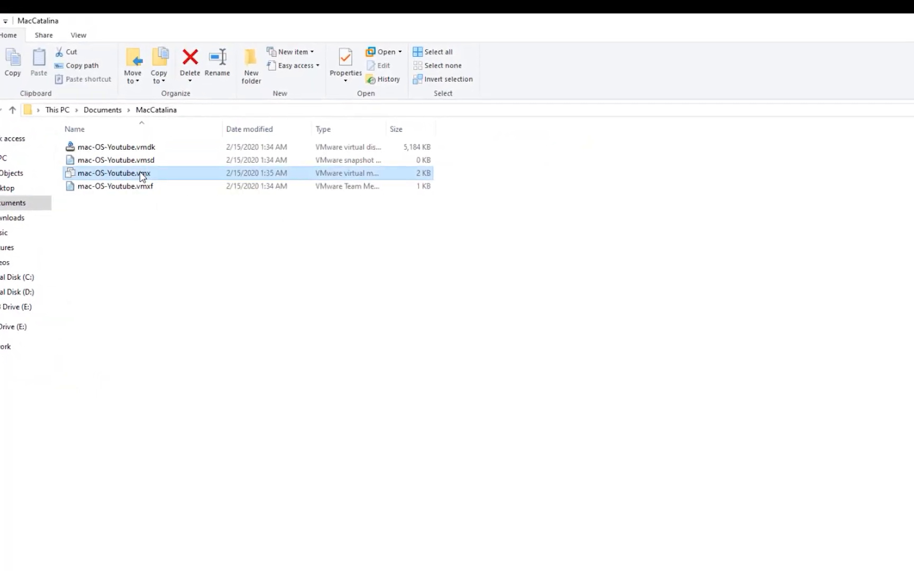
{"action": "right_click", "coordinate": [142, 176]}
{"action": "mouse_move", "coordinate": [341, 251]}
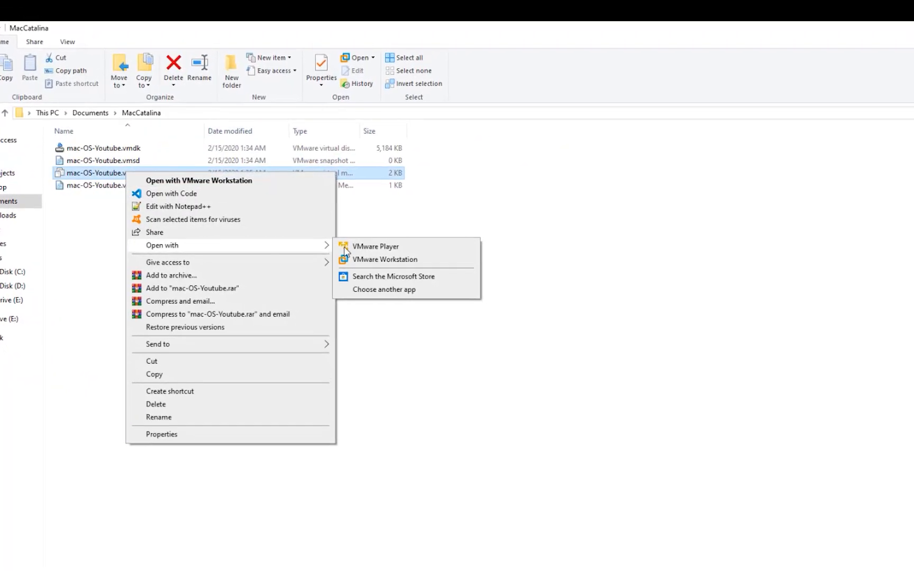
{"action": "left_click", "coordinate": [360, 289]}
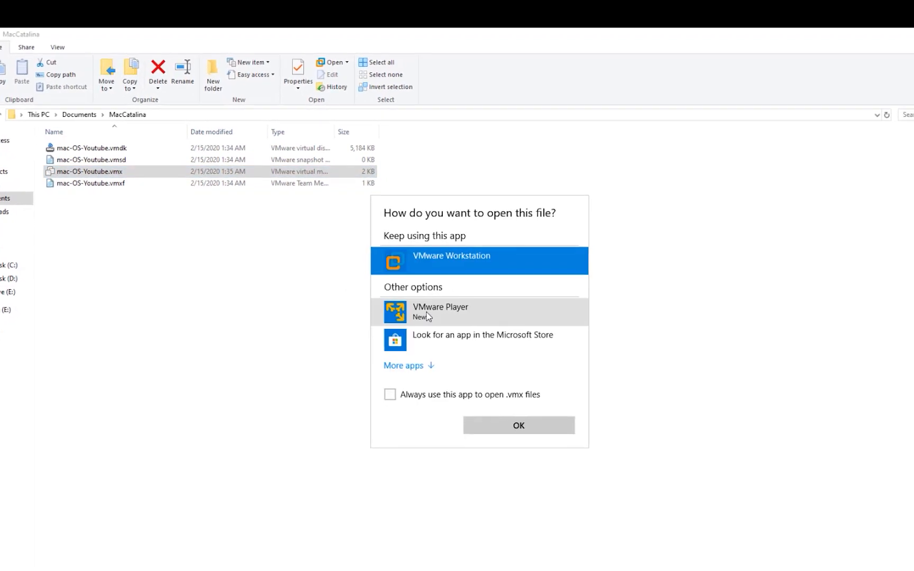
{"action": "left_click", "coordinate": [404, 366]}
{"action": "scroll", "coordinate": [423, 328], "scroll_direction": "down", "scroll_amount": 5}
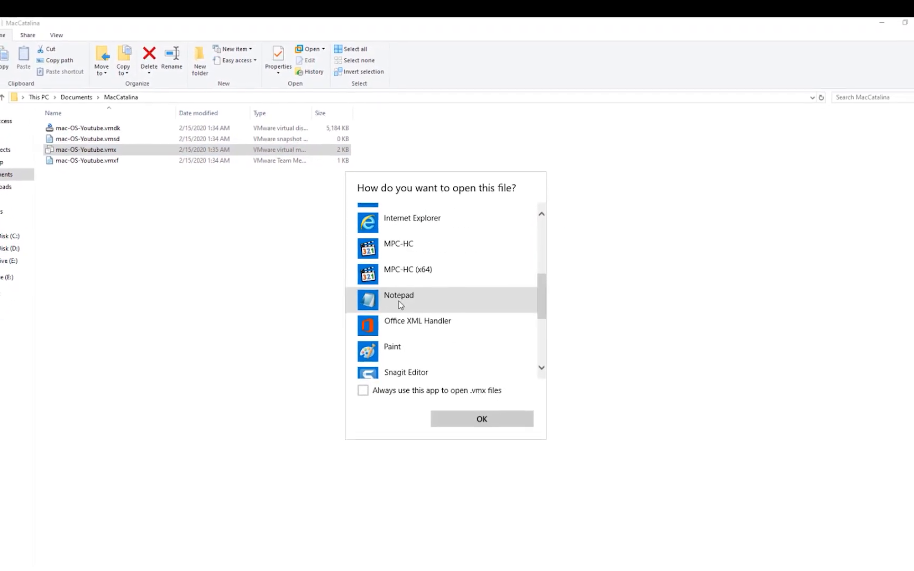
{"action": "left_click", "coordinate": [399, 302]}
{"action": "left_click", "coordinate": [476, 419]}
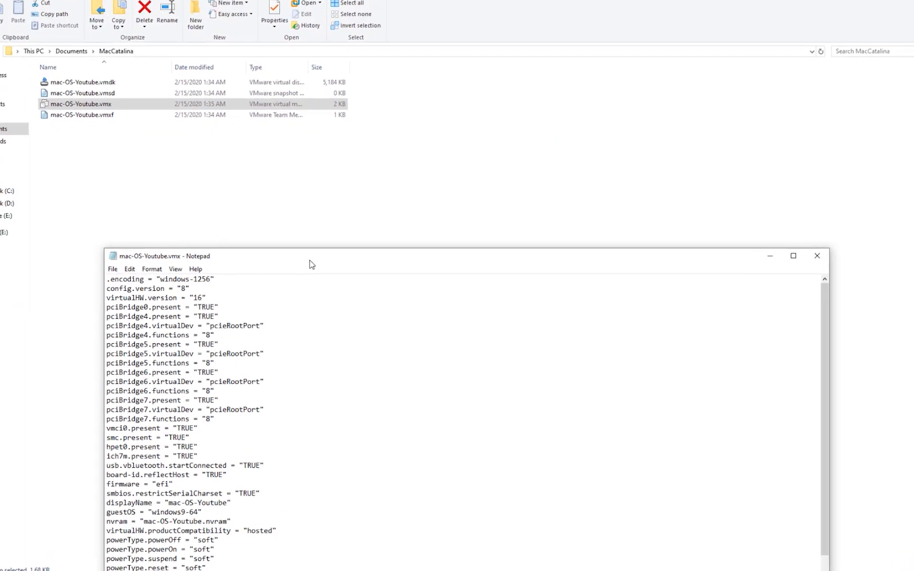
- Paste smc.version = "0" onto the vmx file's last line and save the file
{"action": "left_click_drag", "start_coordinate": [312, 265], "coordinate": [290, 45]}
{"action": "left_click_drag", "start_coordinate": [898, 178], "coordinate": [899, 326]}
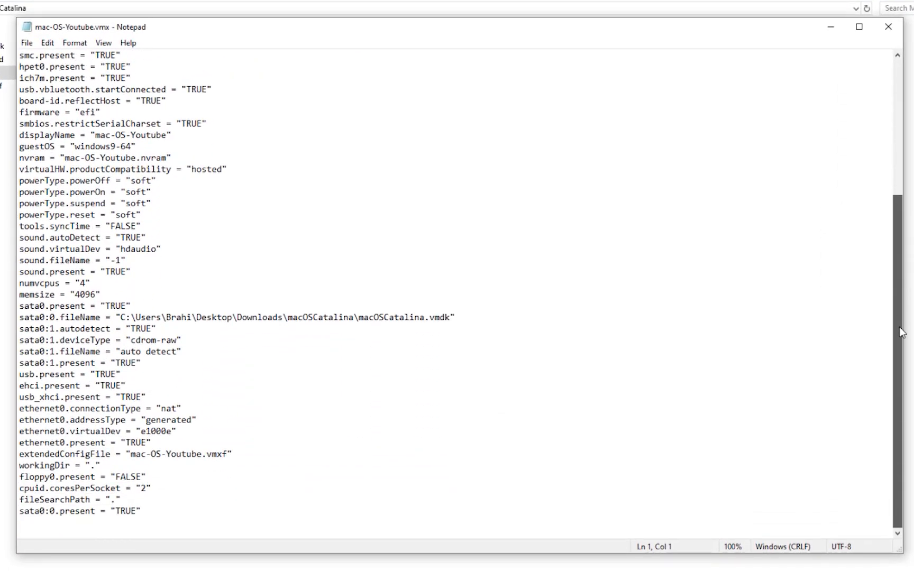
{"action": "right_click", "coordinate": [129, 525]}
{"action": "left_click", "coordinate": [156, 390]}
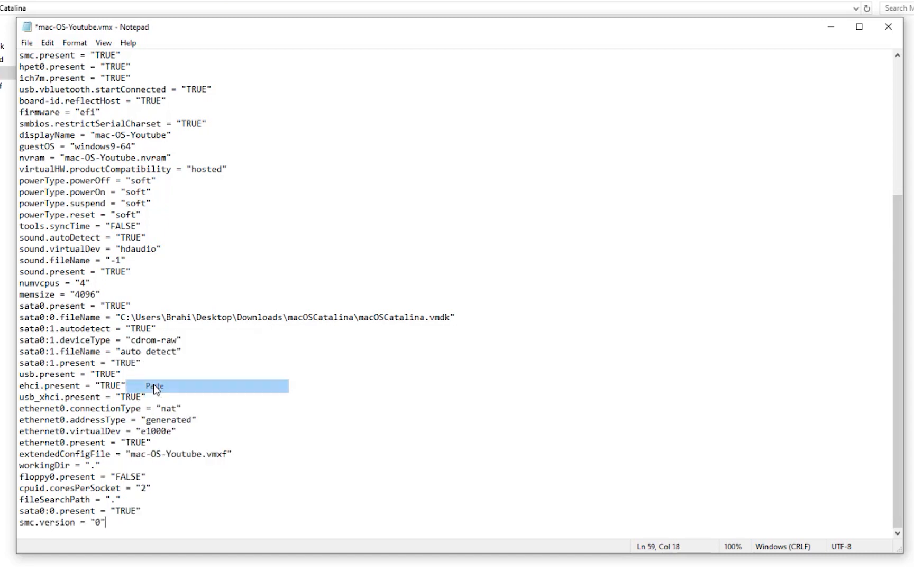
{"action": "left_click", "coordinate": [27, 42]}
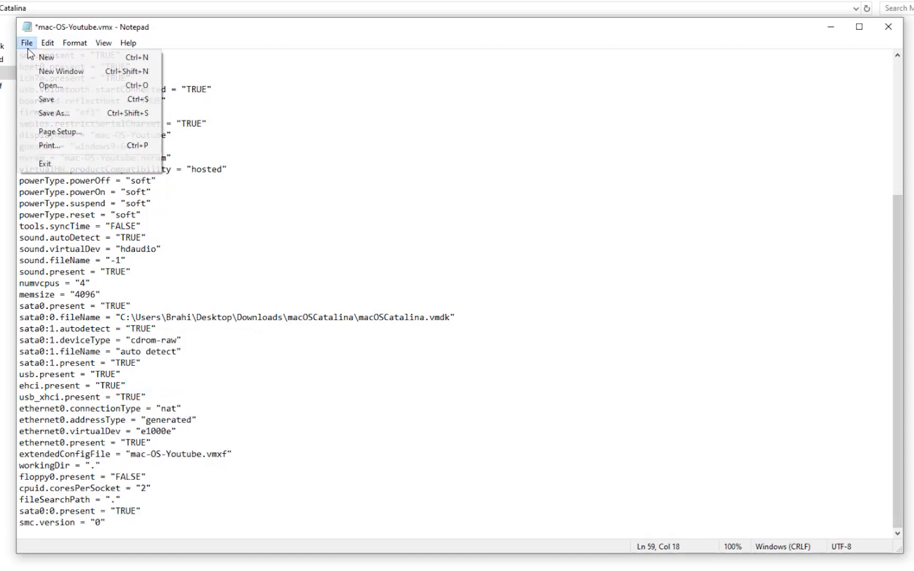
{"action": "left_click", "coordinate": [46, 100]}
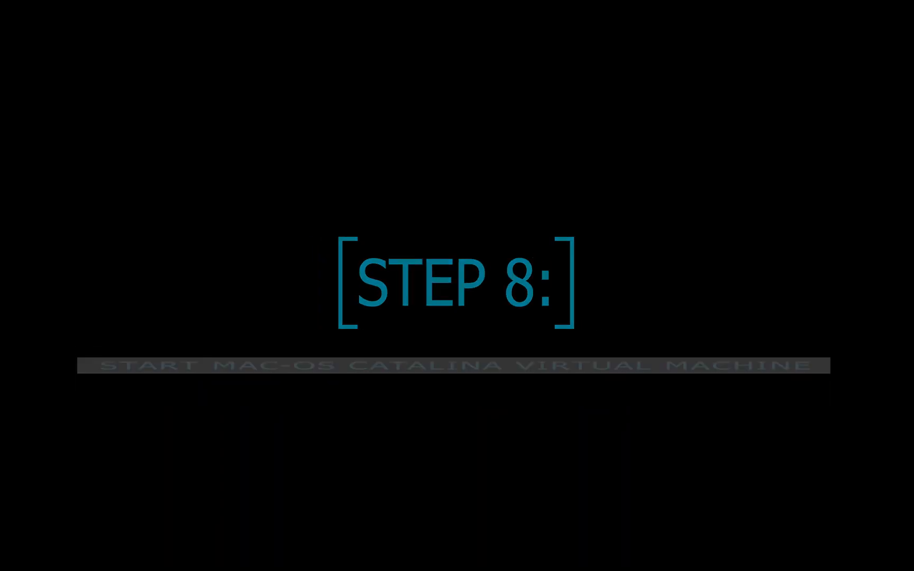
{"action": "type", "text": "v"}
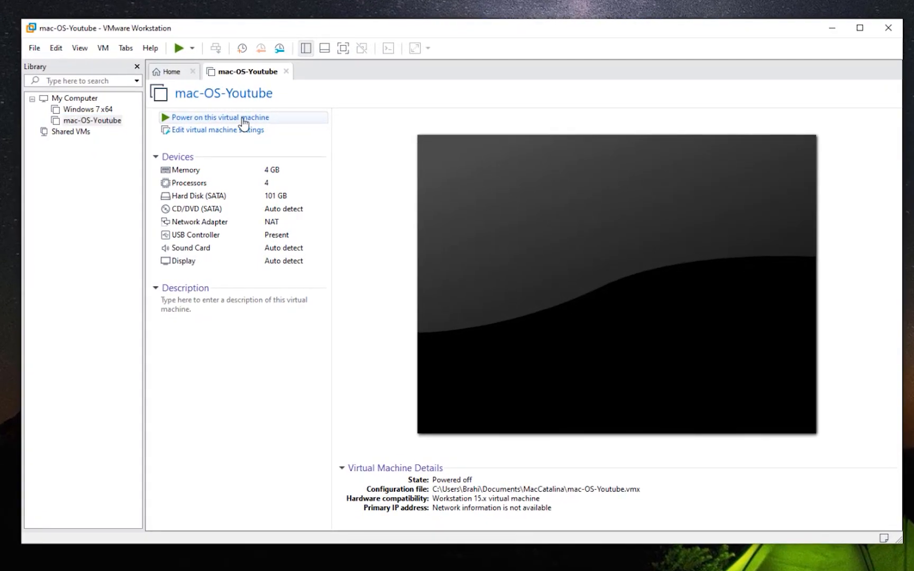
{"action": "left_click", "coordinate": [234, 121]}
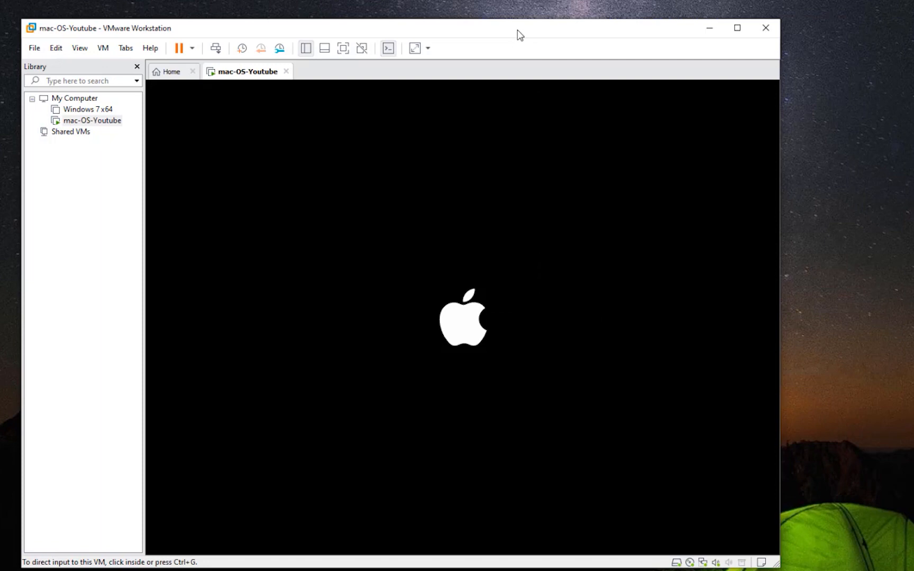
{"action": "left_click_drag", "start_coordinate": [518, 35], "coordinate": [574, 32]}
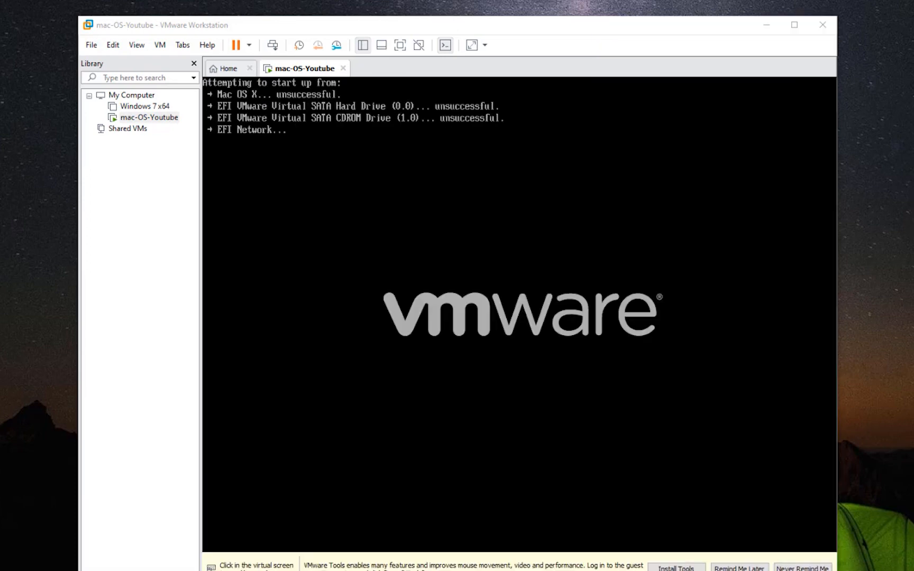
{"action": "key", "text": "ctrl+alt"}
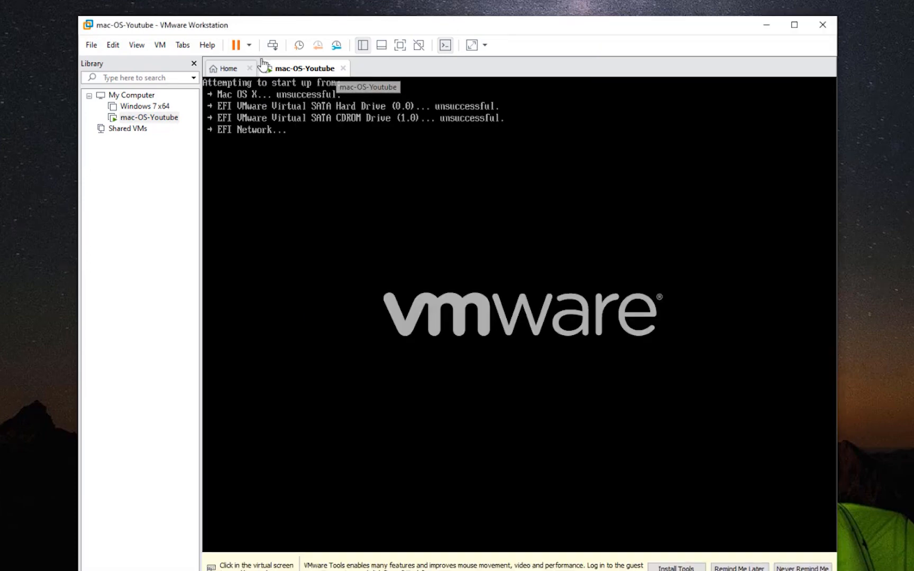
{"action": "left_click", "coordinate": [248, 45]}
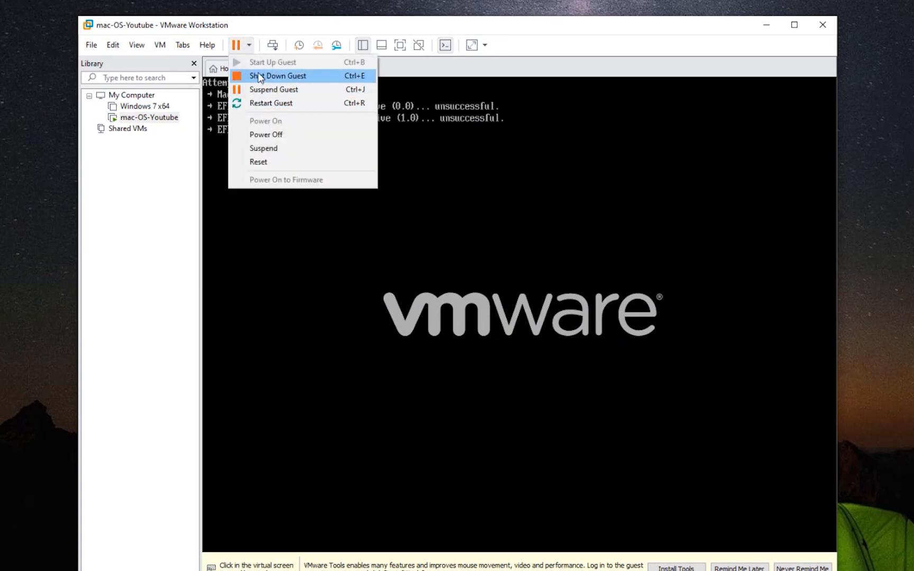
{"action": "left_click", "coordinate": [270, 77]}
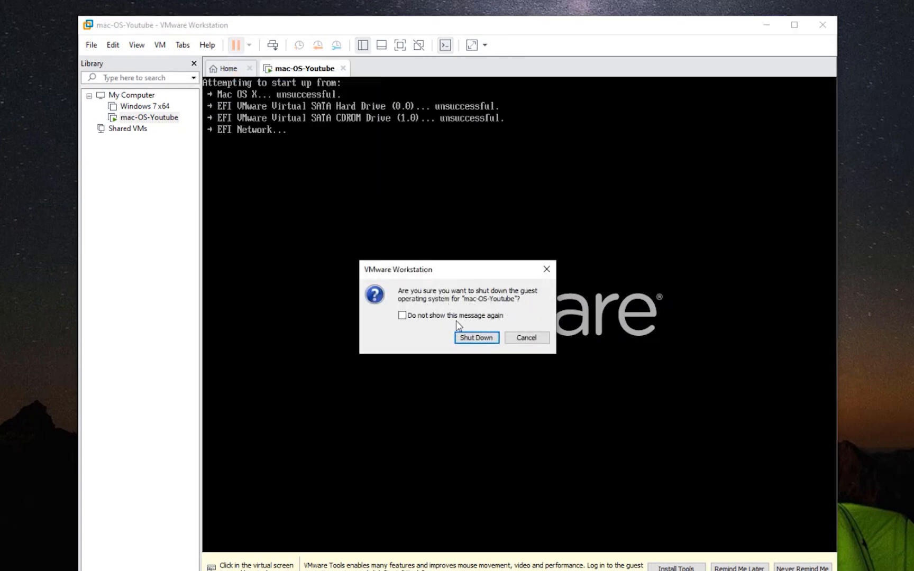
{"action": "left_click", "coordinate": [466, 338]}
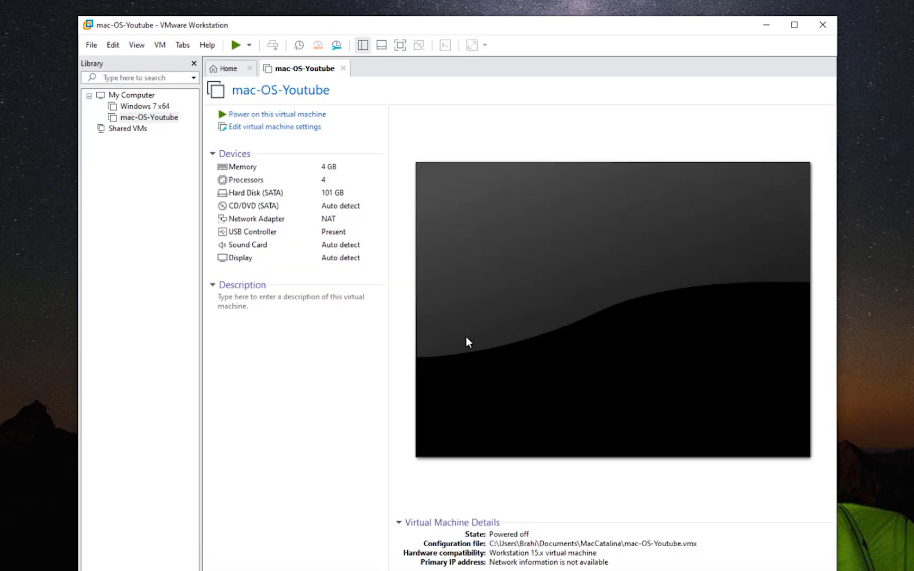
- Change the guest OS to Apple Mac OS X, version macOS 10.14, and apply the settings
{"action": "left_click", "coordinate": [321, 131]}
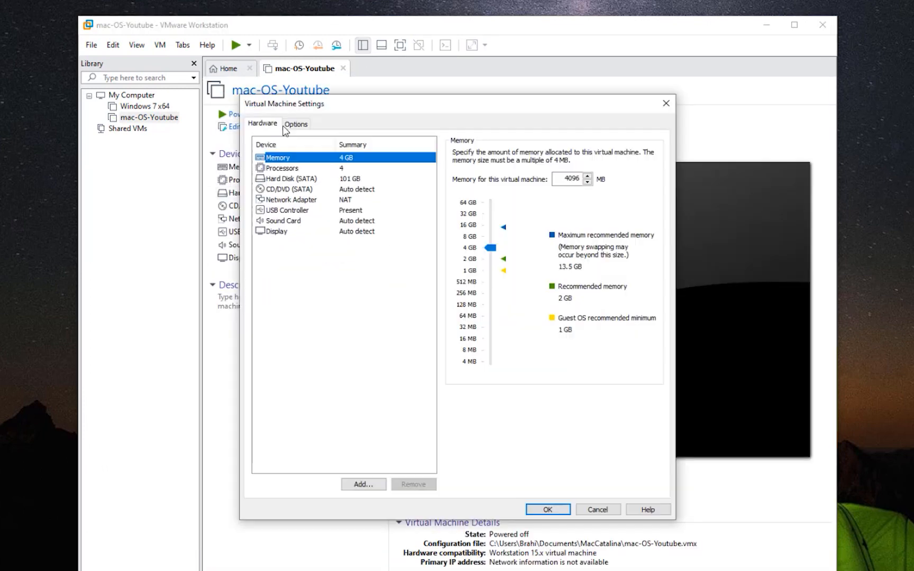
{"action": "left_click", "coordinate": [295, 125]}
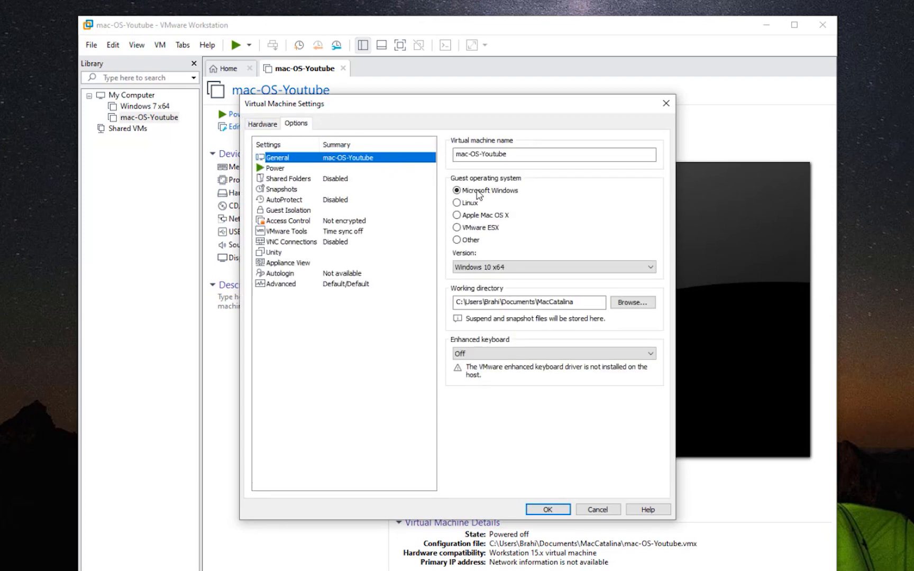
{"action": "left_click", "coordinate": [491, 219]}
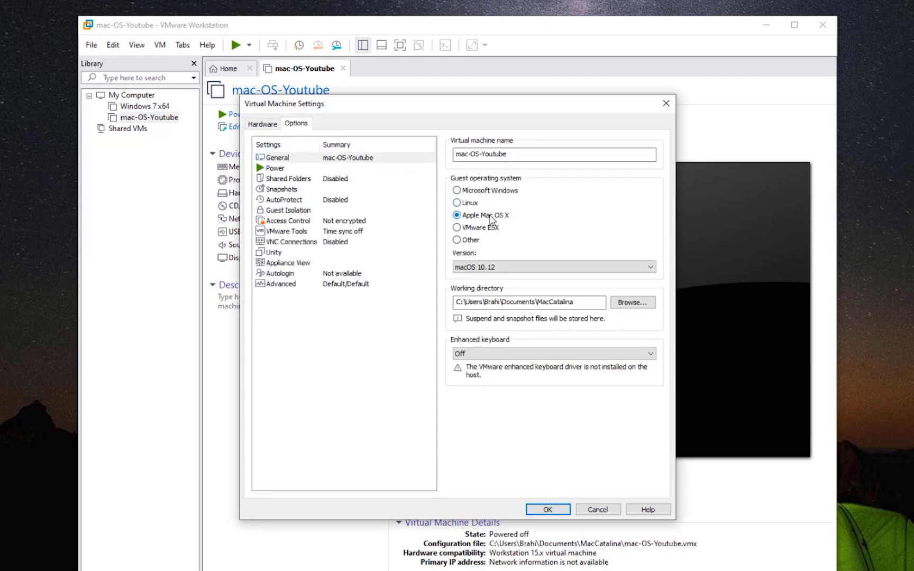
{"action": "left_click", "coordinate": [476, 267]}
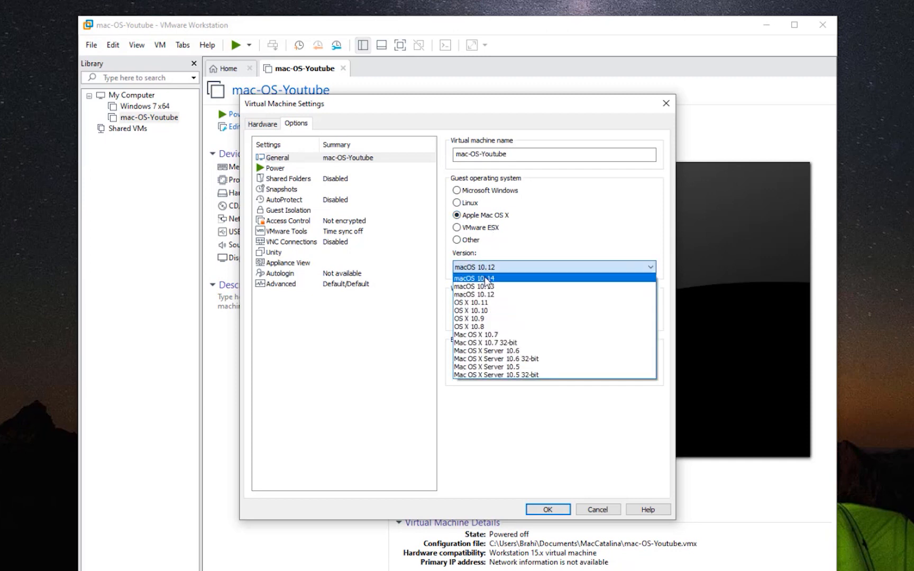
{"action": "left_click", "coordinate": [487, 278]}
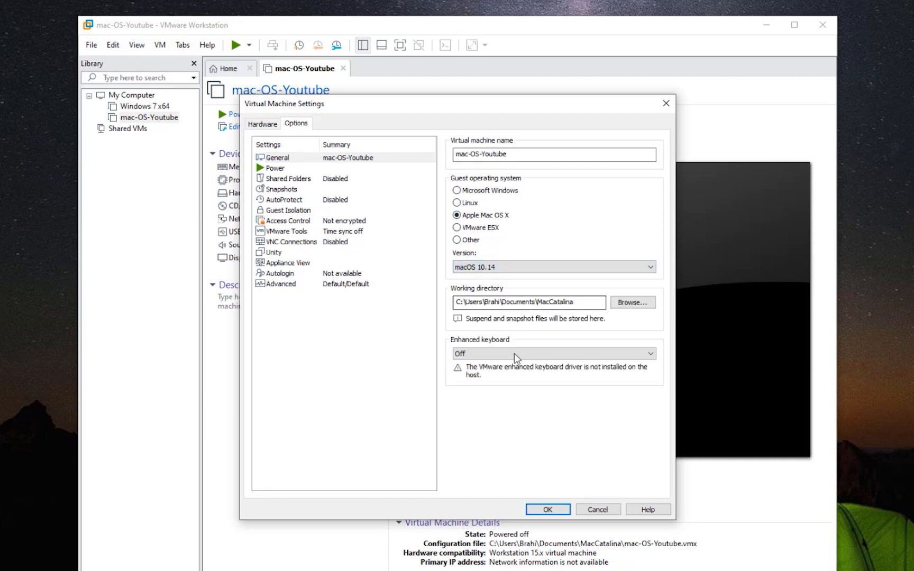
{"action": "left_click", "coordinate": [566, 511]}
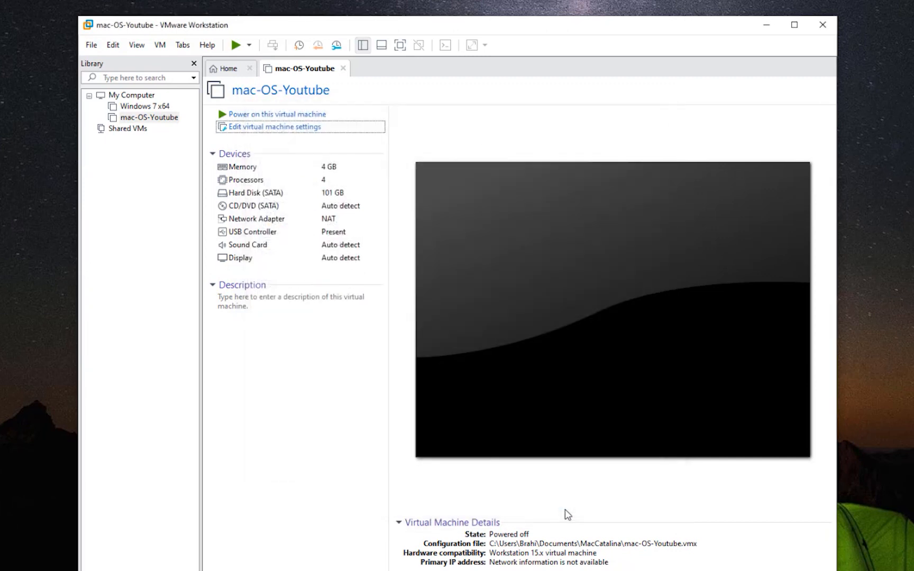
- Power on the VM, dismiss the removable devices hint, and choose United States
{"action": "left_click", "coordinate": [326, 115]}
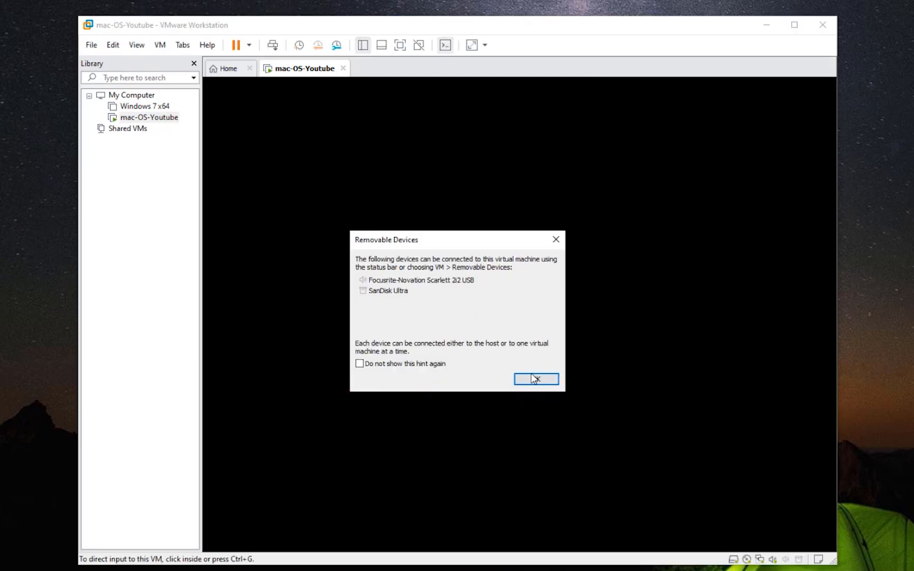
{"action": "left_click", "coordinate": [532, 376]}
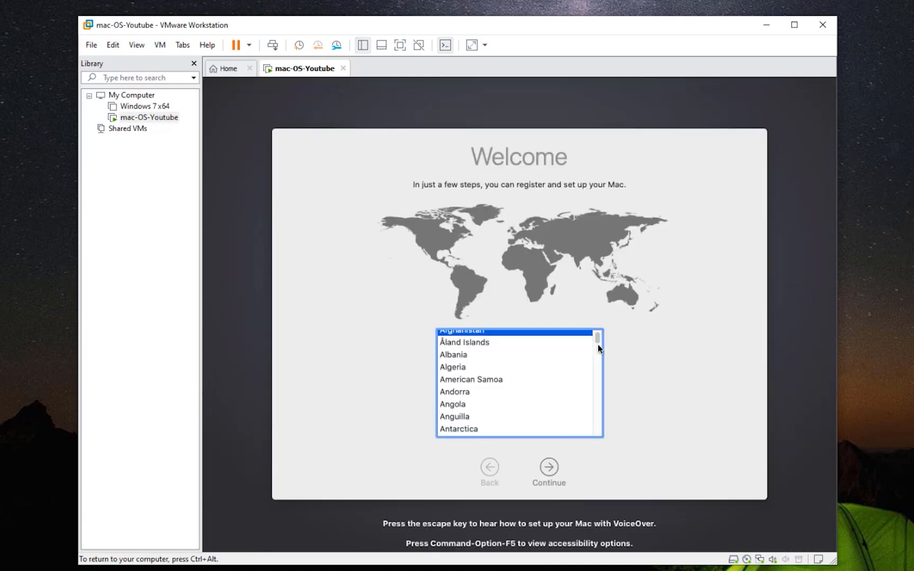
{"action": "left_click_drag", "start_coordinate": [597, 338], "coordinate": [604, 421]}
{"action": "scroll", "coordinate": [603, 422], "scroll_direction": "down", "scroll_amount": 2}
{"action": "left_click", "coordinate": [496, 400]}
{"action": "left_click", "coordinate": [554, 484]}
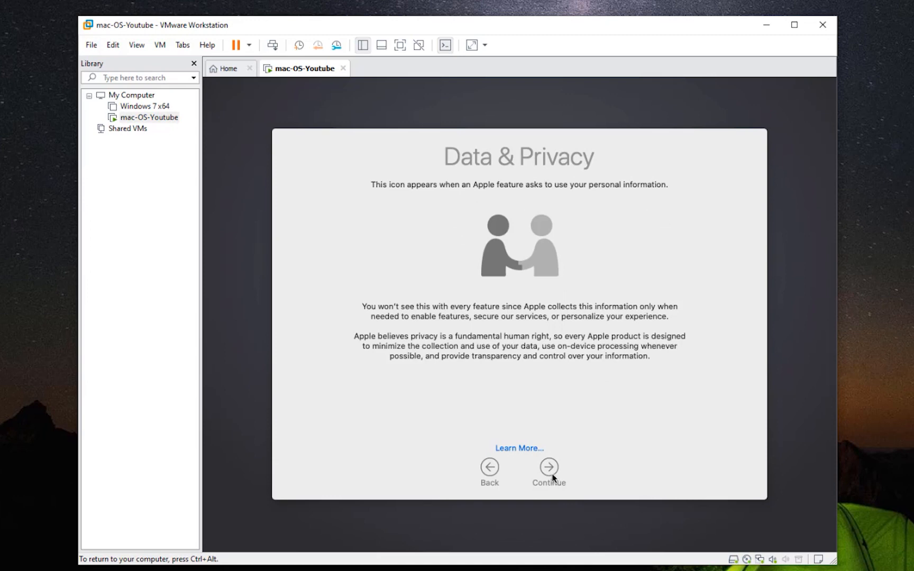
- Continue past Data & Privacy and transfer, skip Apple ID sign-in, and agree to the terms
{"action": "left_click", "coordinate": [553, 477]}
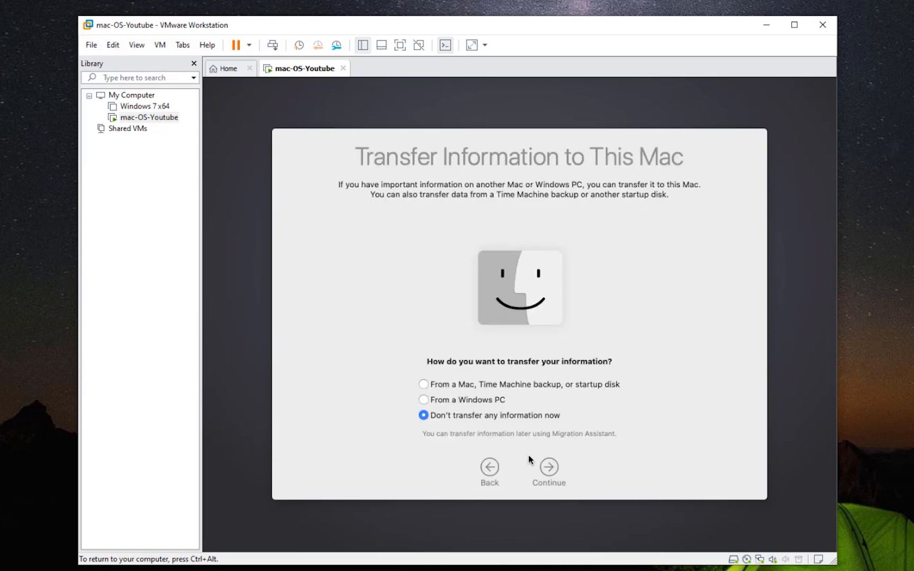
{"action": "left_click", "coordinate": [547, 471]}
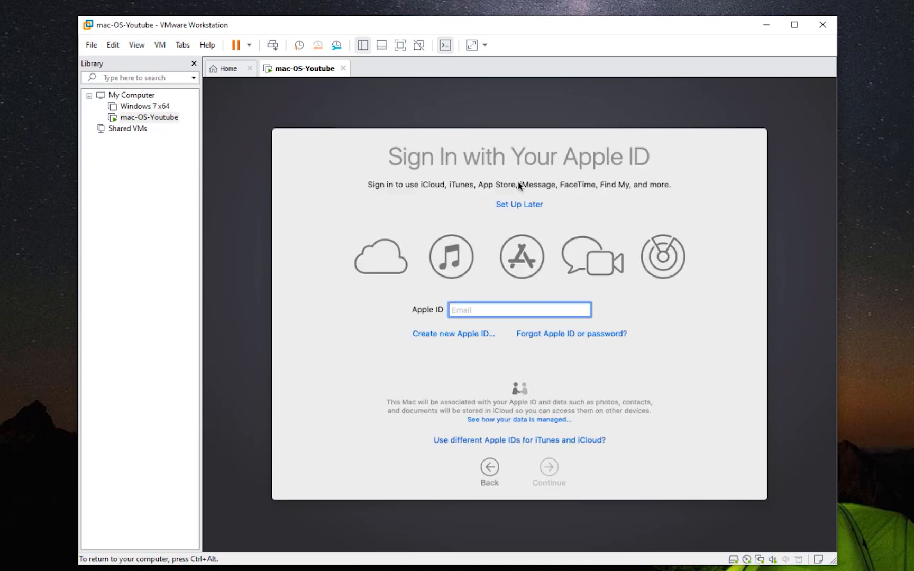
{"action": "left_click", "coordinate": [518, 207]}
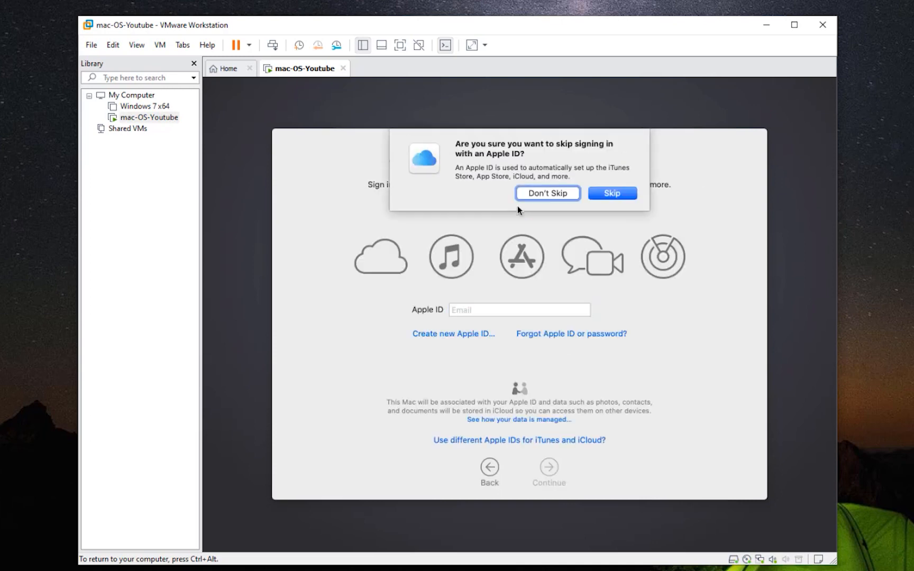
{"action": "left_click", "coordinate": [624, 199]}
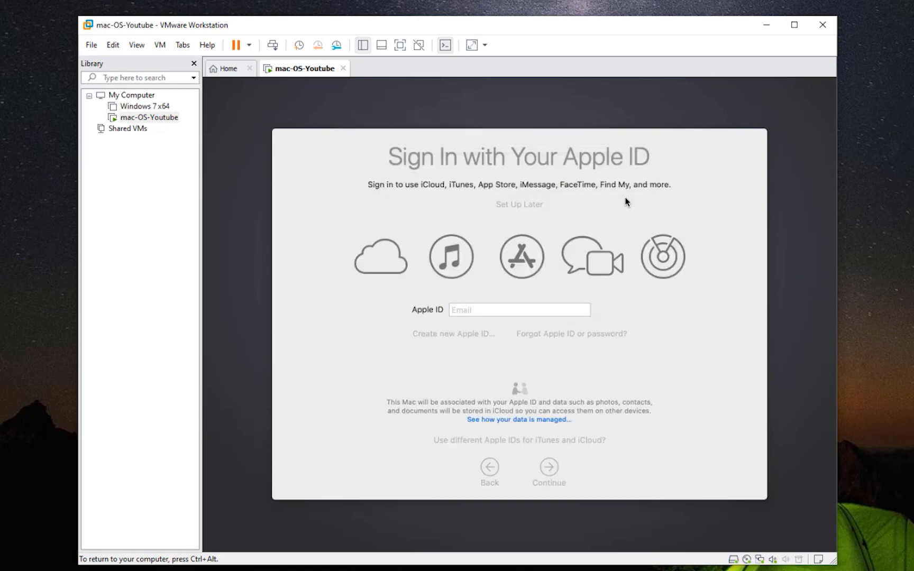
{"action": "left_click", "coordinate": [547, 472]}
{"action": "left_click", "coordinate": [609, 191]}
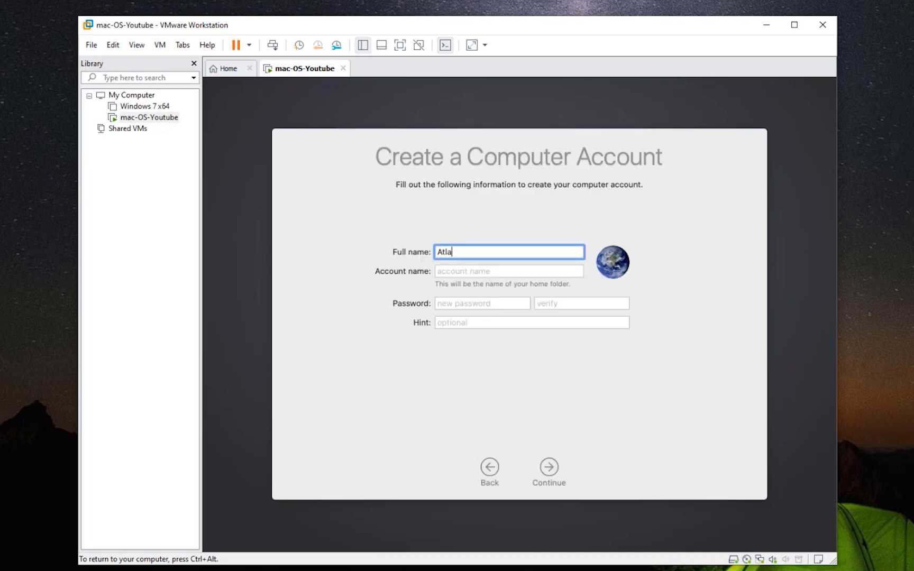
- Enter the account name, password and its verification, then create the computer account
{"action": "key", "text": "Tab"}
{"action": "key", "text": "Tab"}
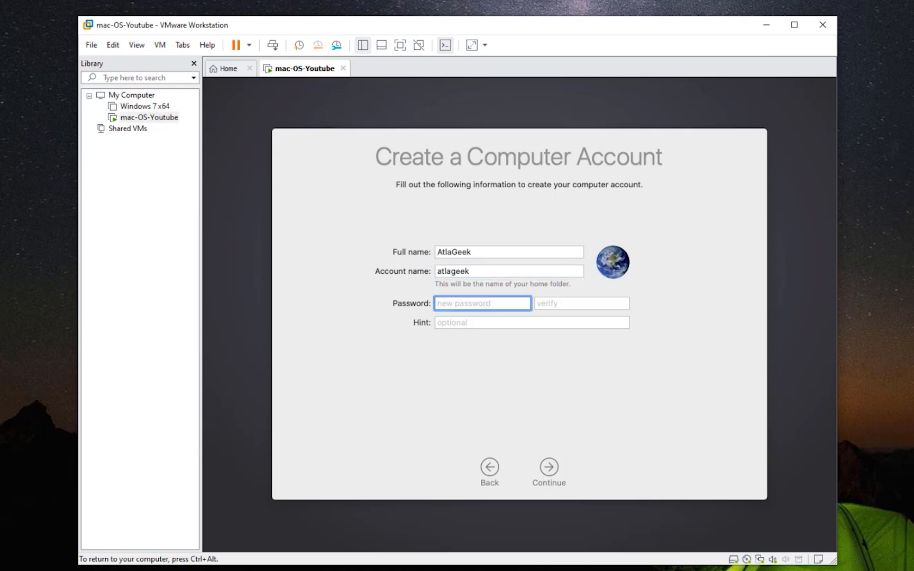
{"action": "type", "text": "123456"}
{"action": "key", "text": "Tab"}
{"action": "type", "text": "123456"}
{"action": "key", "text": "Tab"}
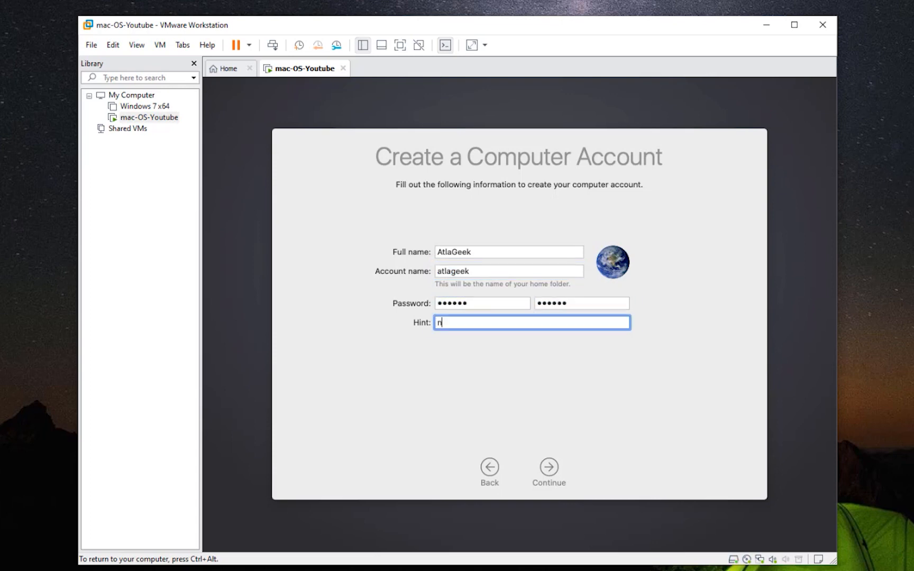
{"action": "left_click", "coordinate": [549, 466]}
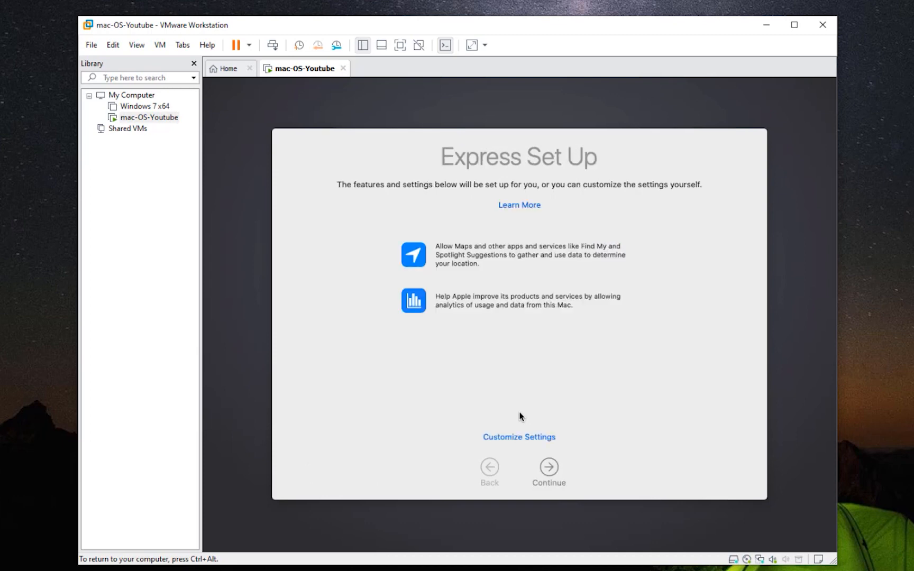
- Accept Express Set Up, pass Analytics, and keep the Light appearance to finish setup
{"action": "left_click", "coordinate": [548, 468]}
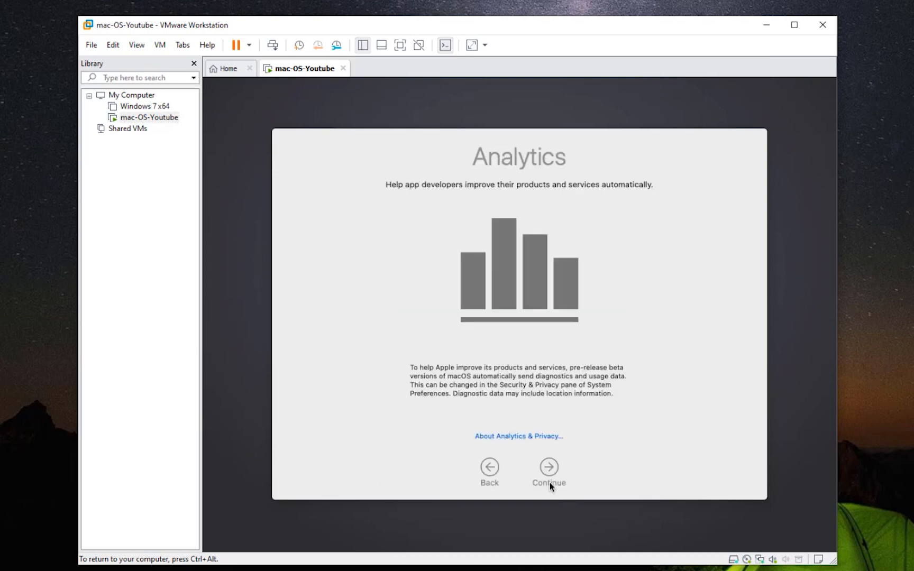
{"action": "left_click", "coordinate": [550, 469]}
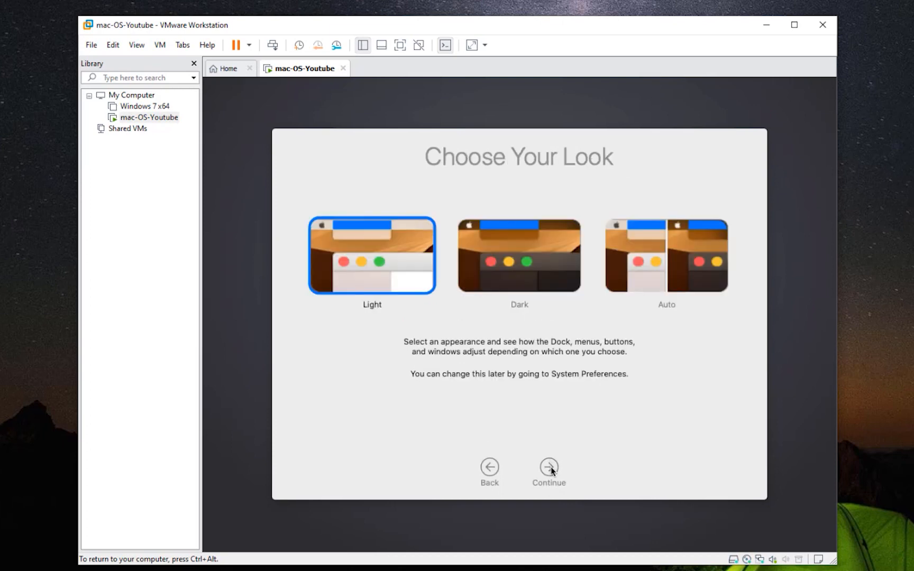
{"action": "left_click", "coordinate": [550, 469]}
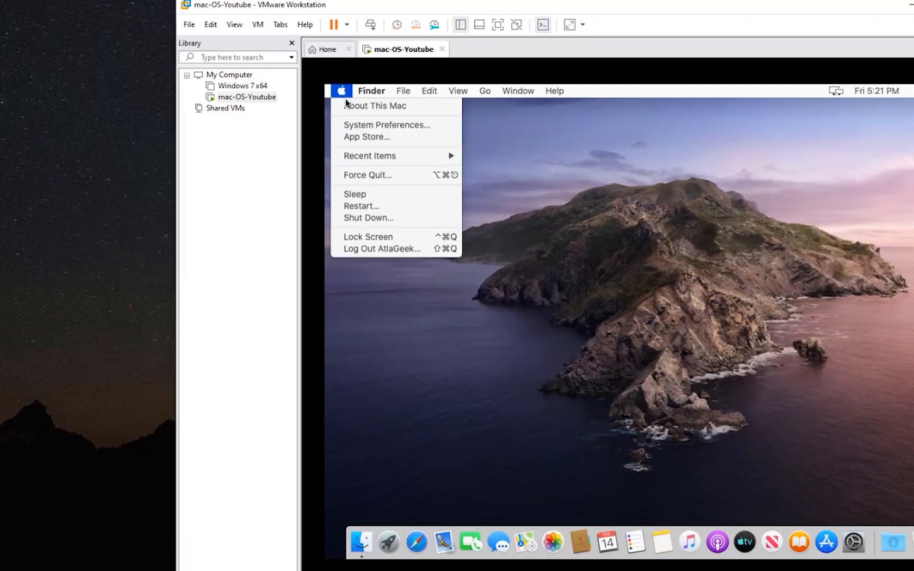
- Check the macOS version 10.15 in About This Mac, then close the window
{"action": "left_click", "coordinate": [350, 108]}
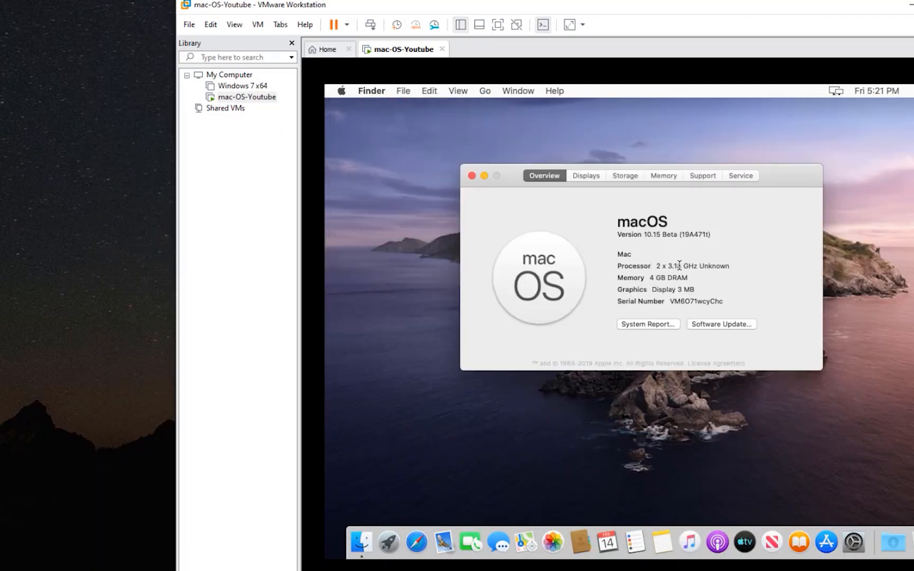
{"action": "left_click_drag", "start_coordinate": [660, 235], "coordinate": [644, 234]}
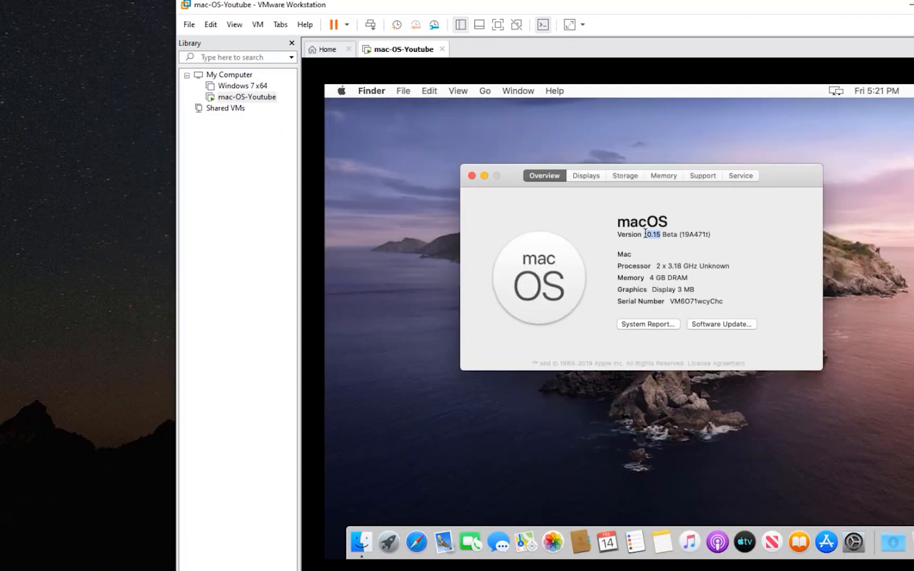
{"action": "left_click", "coordinate": [471, 176]}
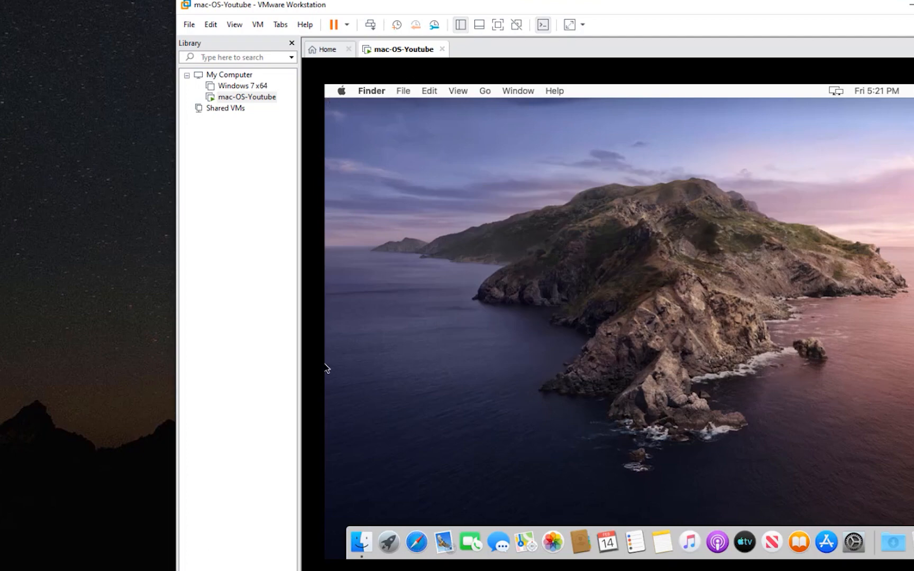